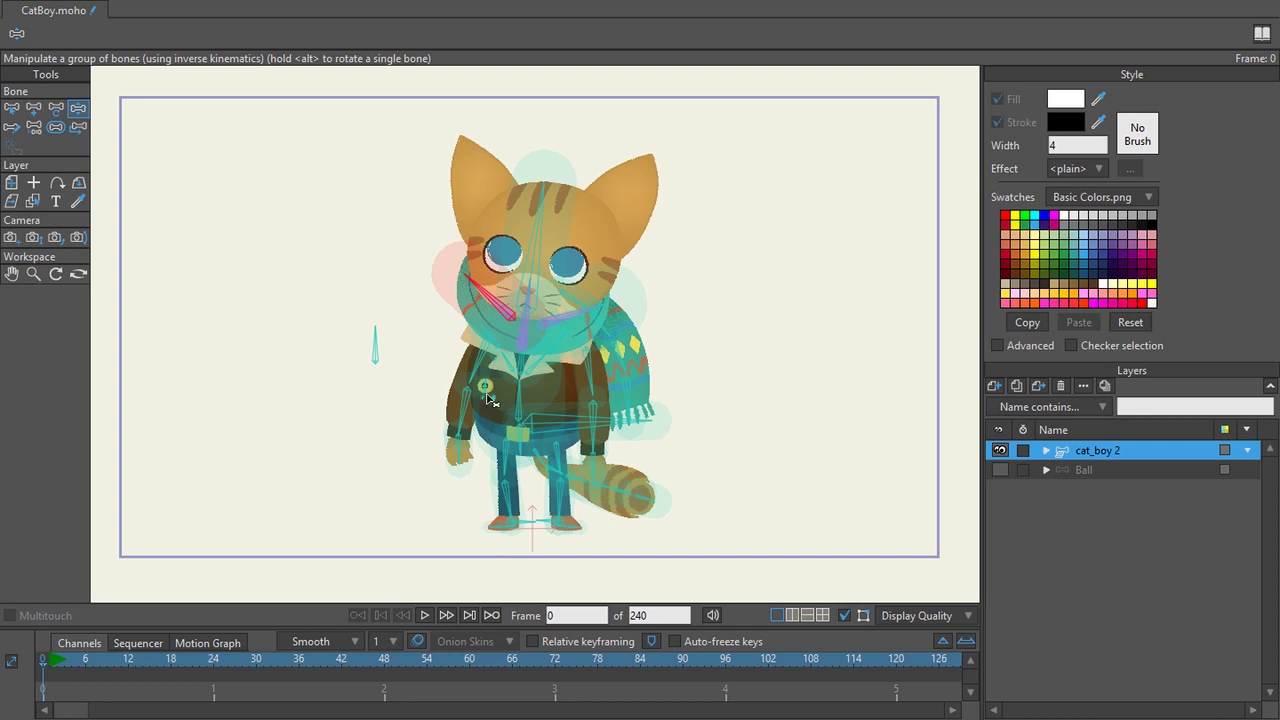
Pose the cat's right arm, then select Arm_Right's upper-arm bone B16 and swing it out and back.
left_click_drag(478, 382, 443, 506)
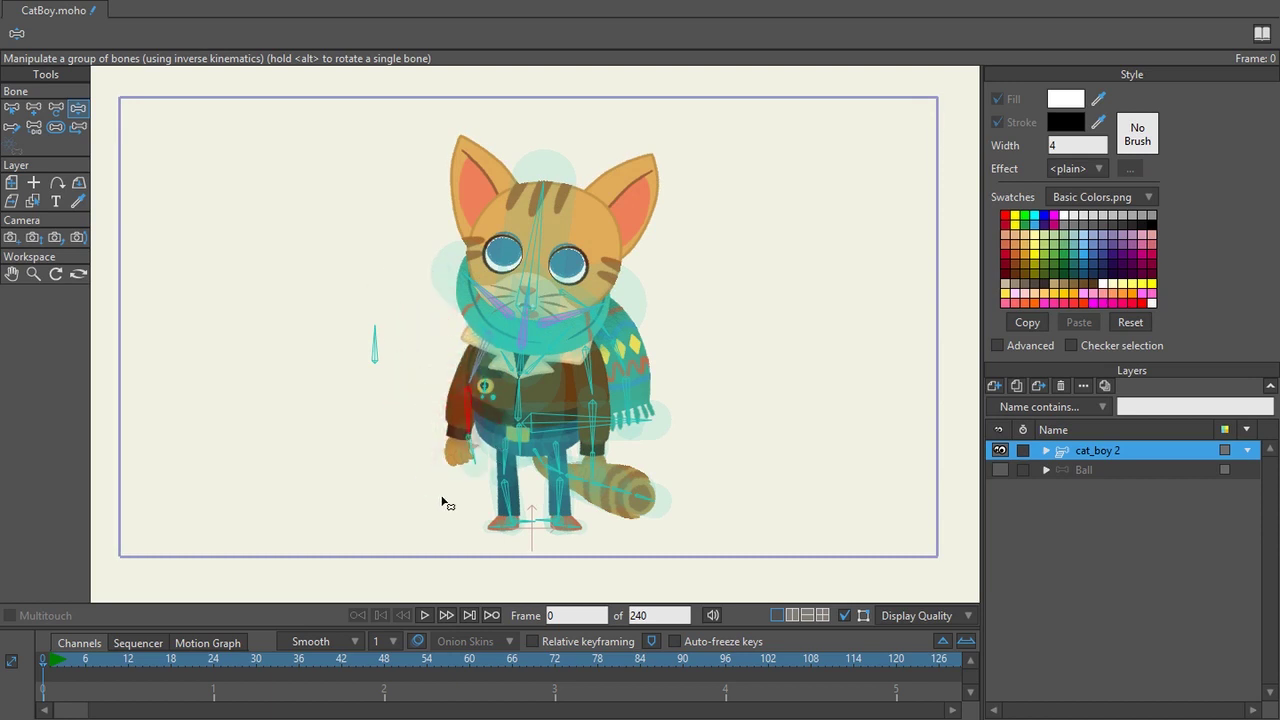
scroll(443, 506, "up", 3)
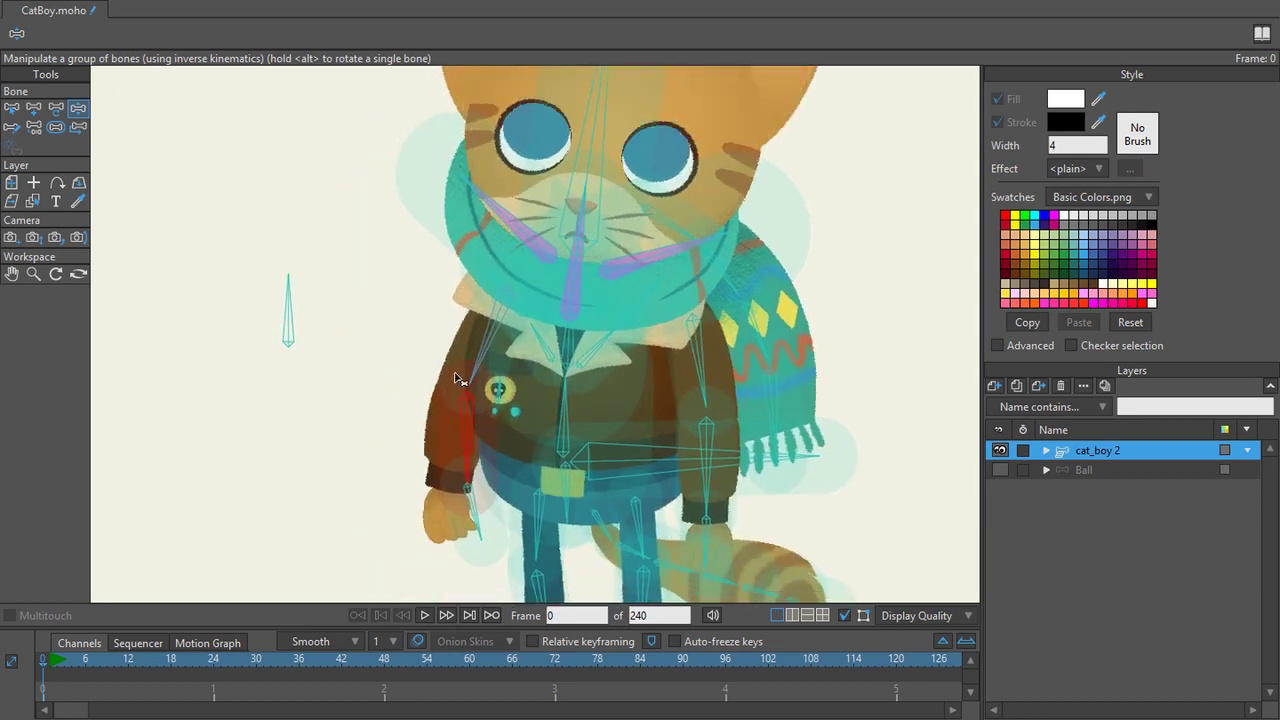
left_click(466, 377, "ctrl+alt")
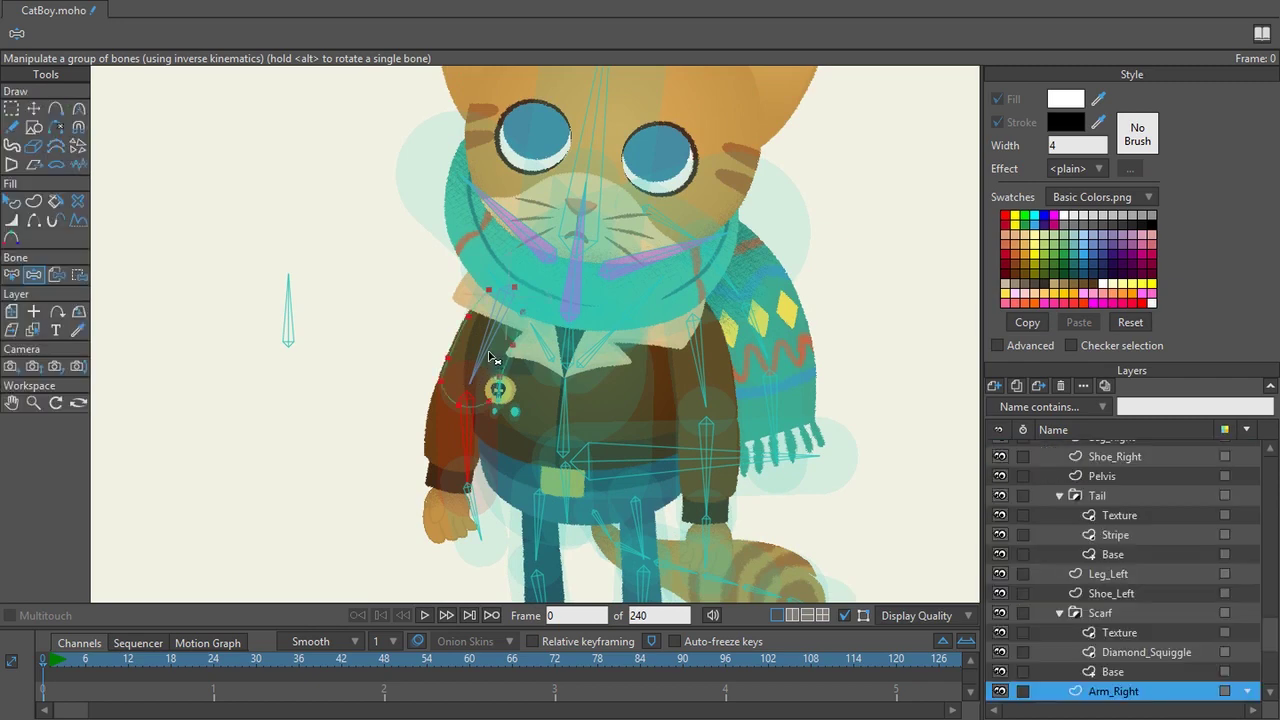
key("z")
left_click(490, 355)
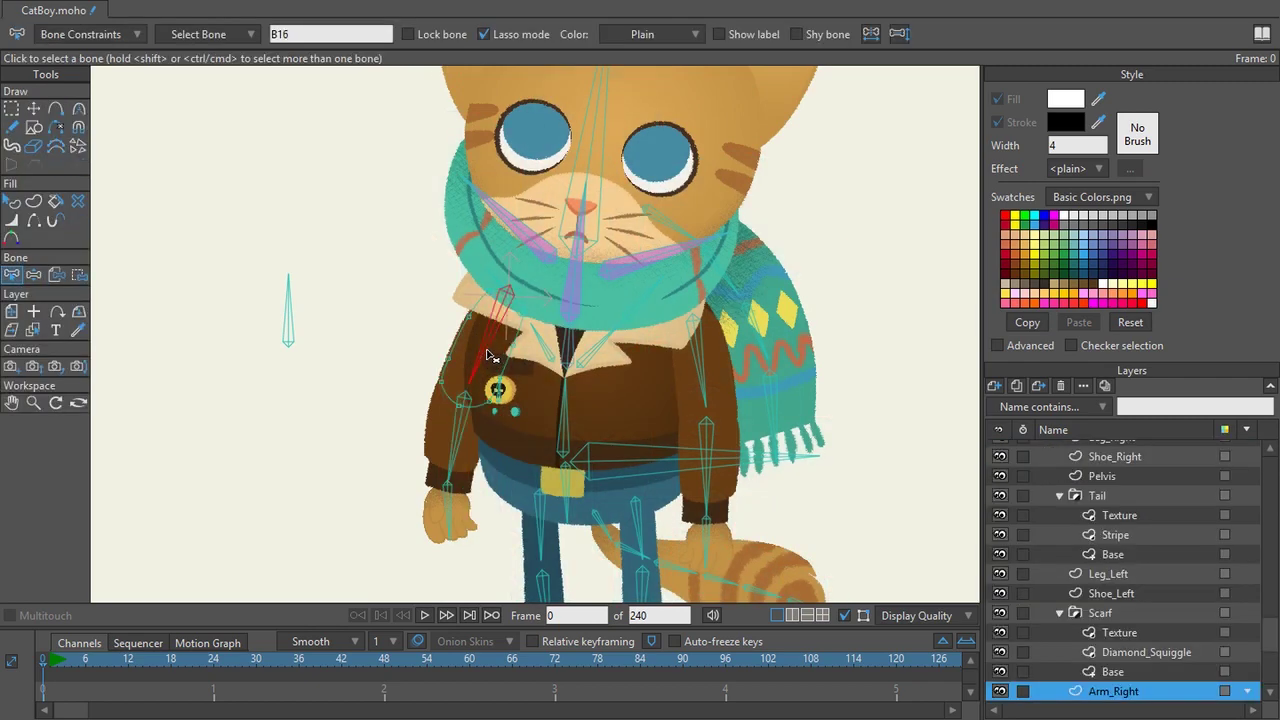
key("z")
left_click_drag(490, 355, 500, 330)
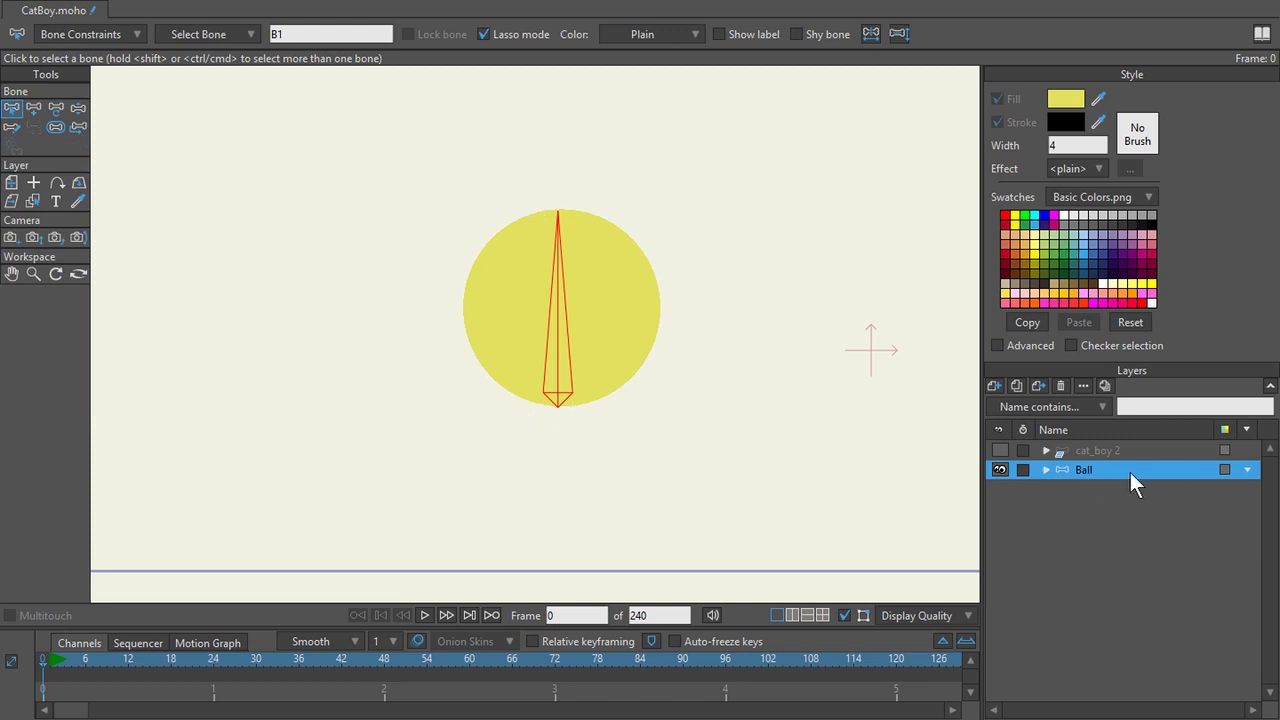
Expand the Ball group, reselect the Ball bone layer and display the bone's strength region.
left_click(1045, 470)
left_click(1102, 493)
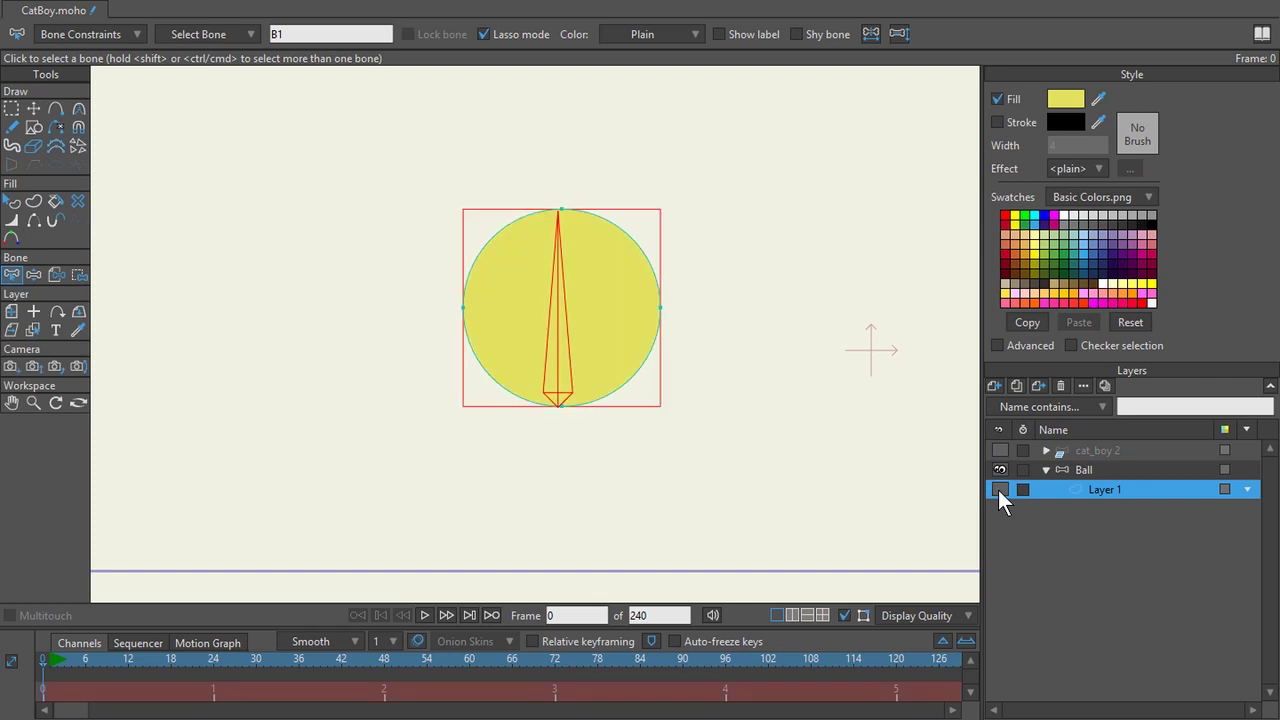
left_click(1078, 471)
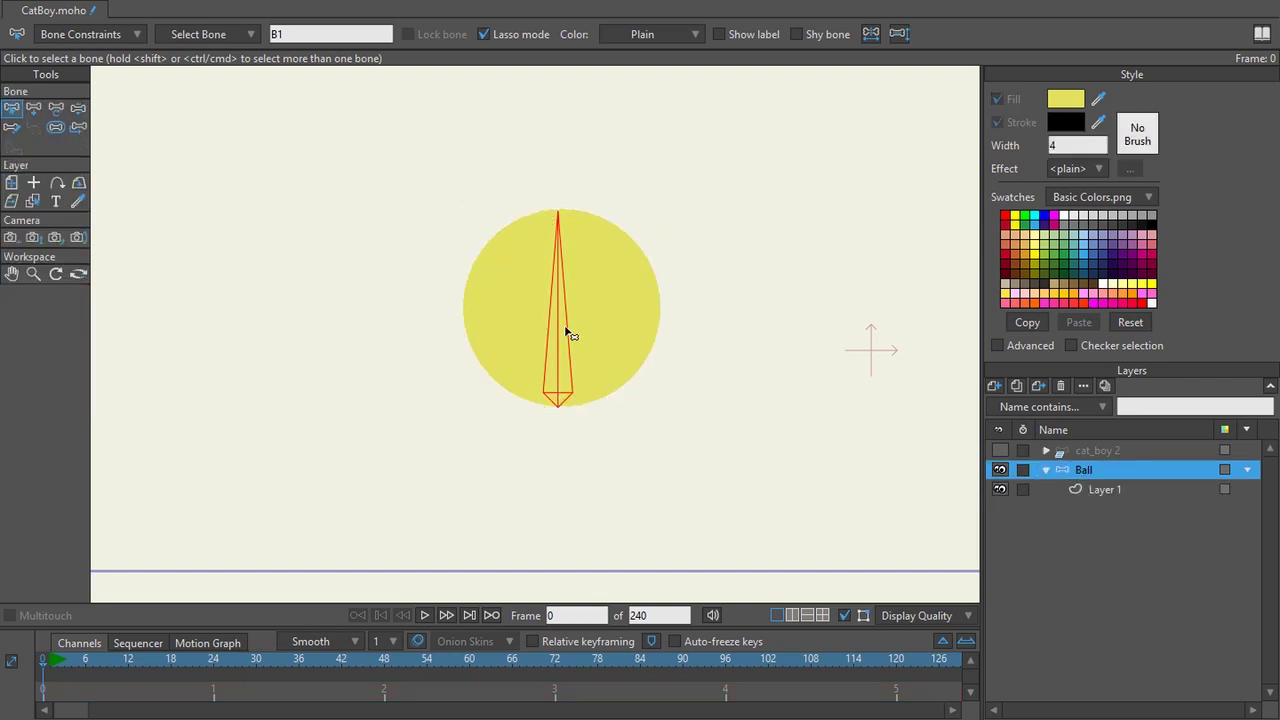
key("s")
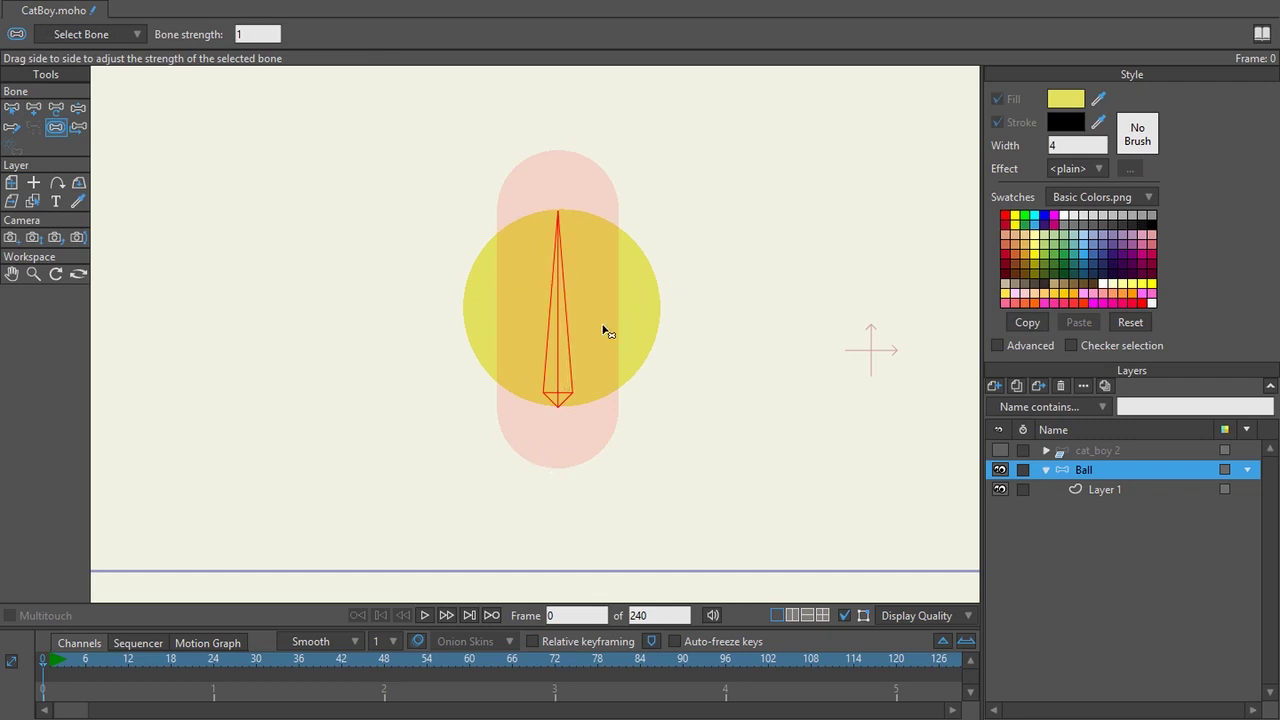
Release Layer 1 from the Ball bone, then swing the bone to test the binding.
left_click(1114, 489)
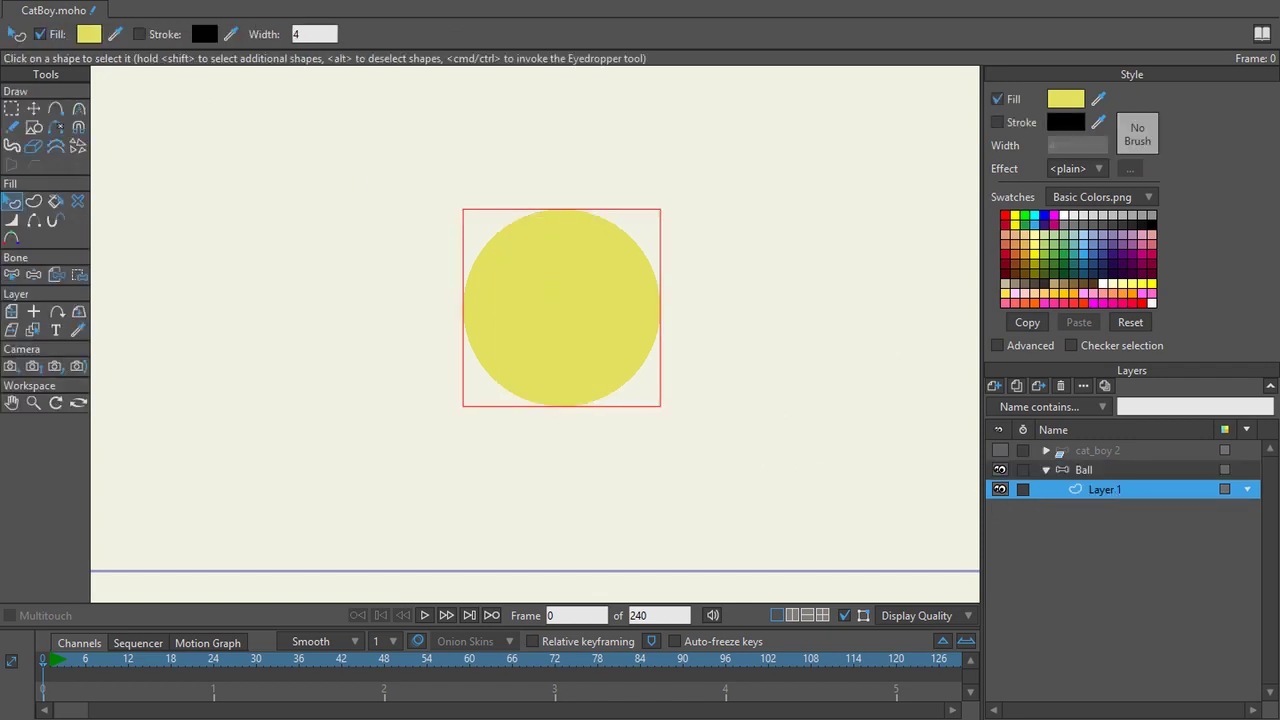
left_click(128, 2)
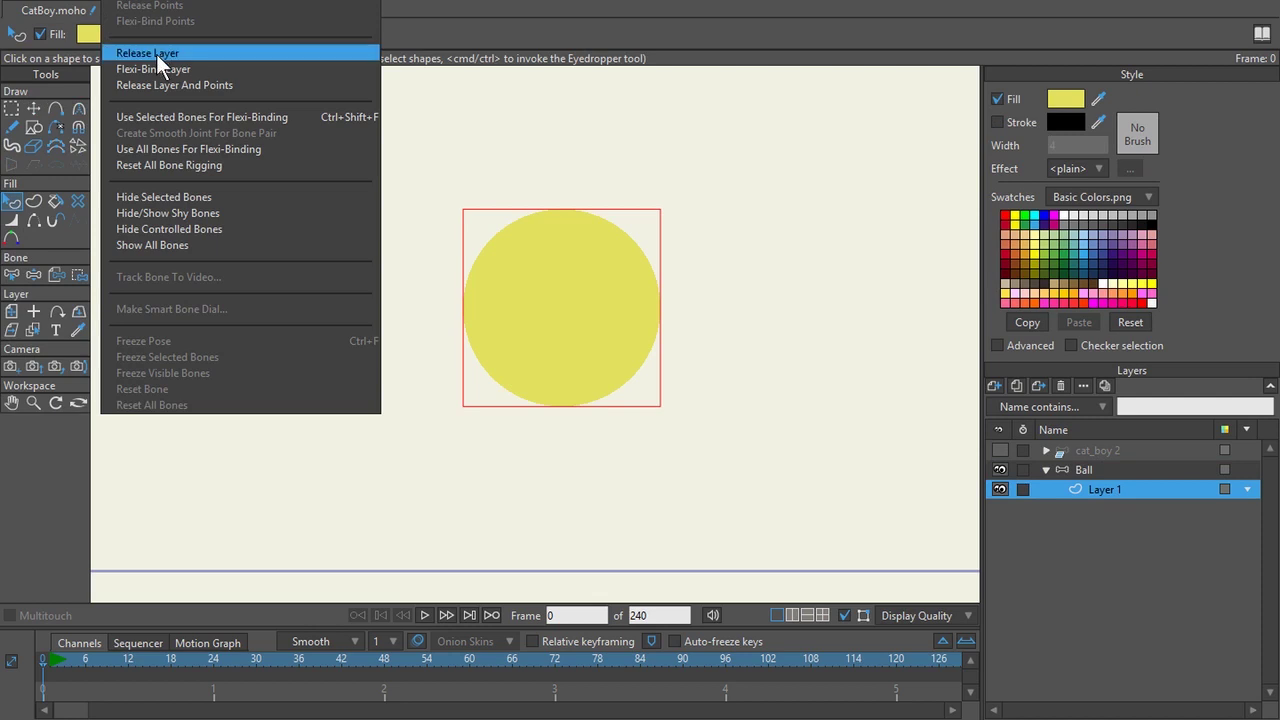
left_click(164, 85)
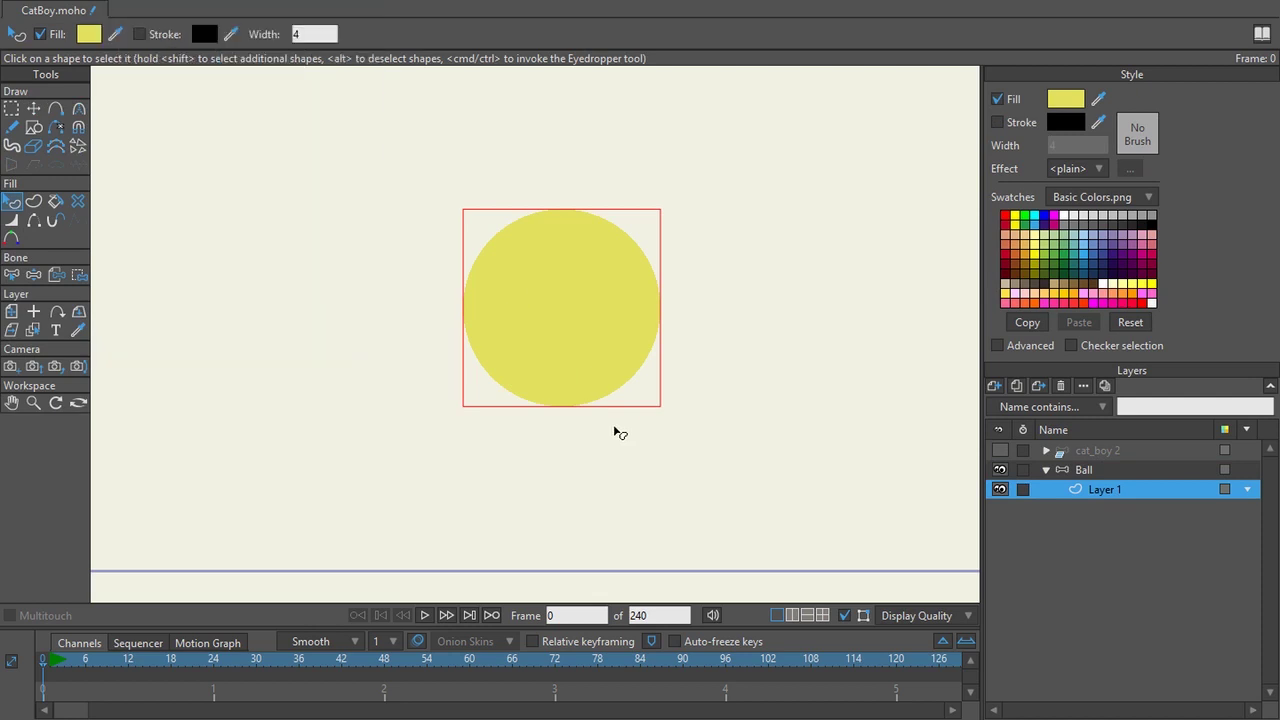
left_click(1094, 469)
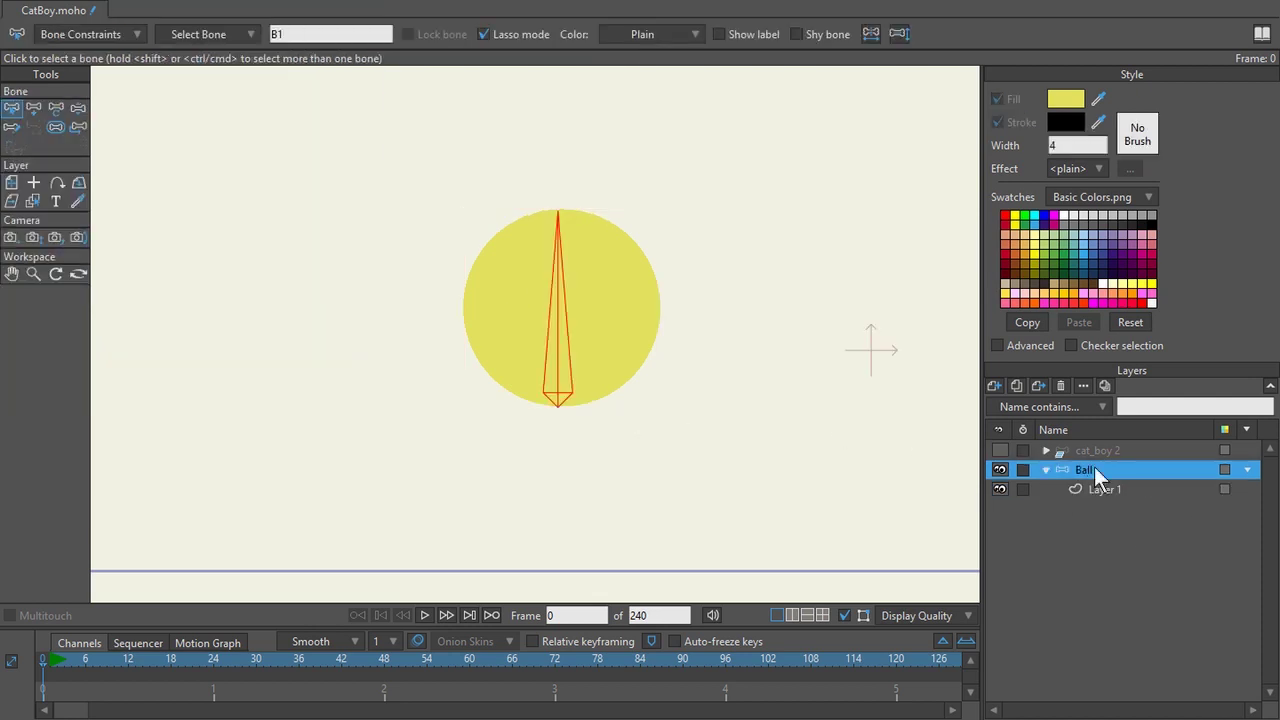
key("z")
left_click_drag(571, 274, 640, 294)
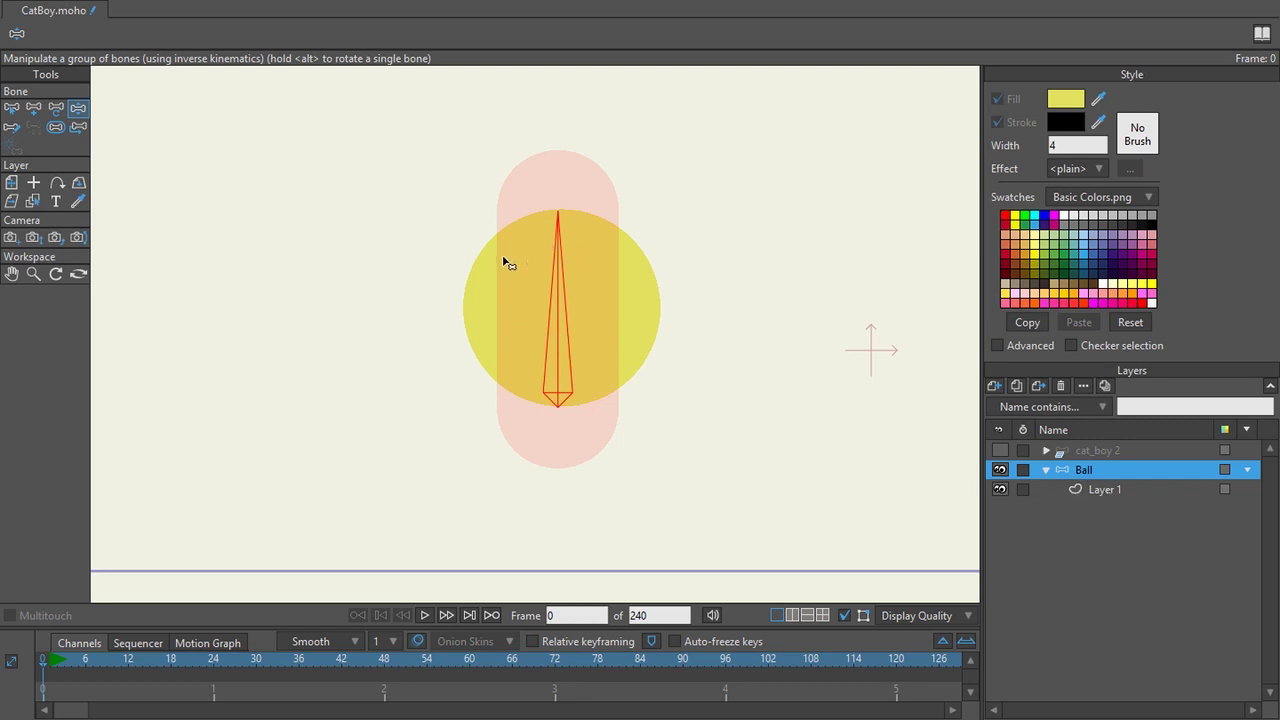
Release Layer 1 and its points from the bone, then move the bone to confirm the circle stays.
left_click(1065, 489)
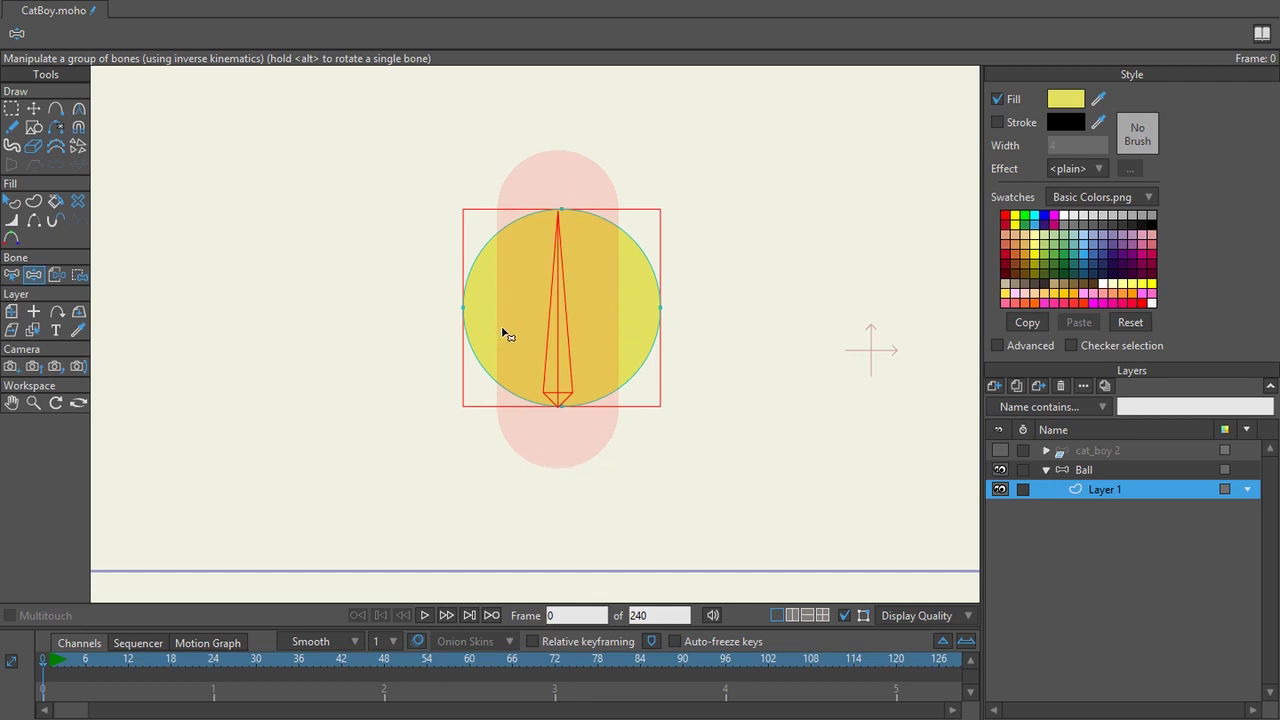
left_click_drag(568, 305, 606, 350)
left_click(122, 3)
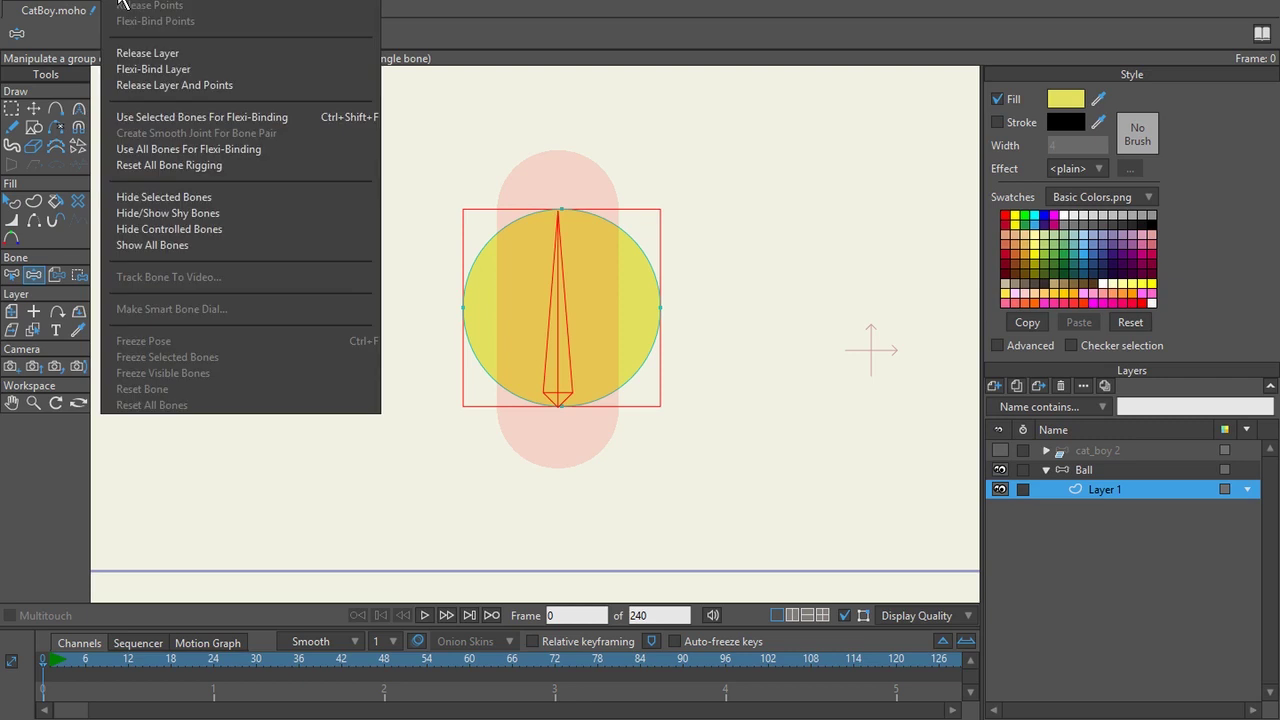
left_click(240, 80)
mouse_move(566, 386)
left_mouse_down()
mouse_move(517, 362)
mouse_move(563, 420)
mouse_move(471, 389)
mouse_move(567, 388)
left_mouse_up()
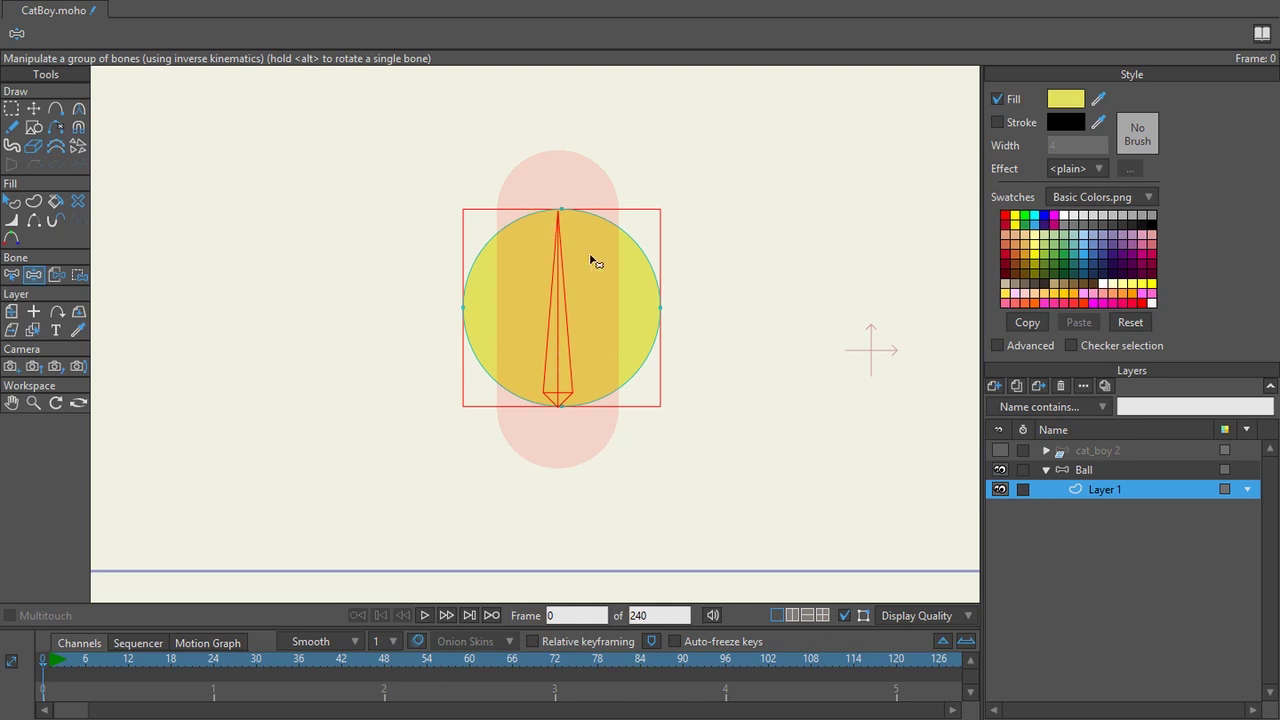
left_click(128, 4)
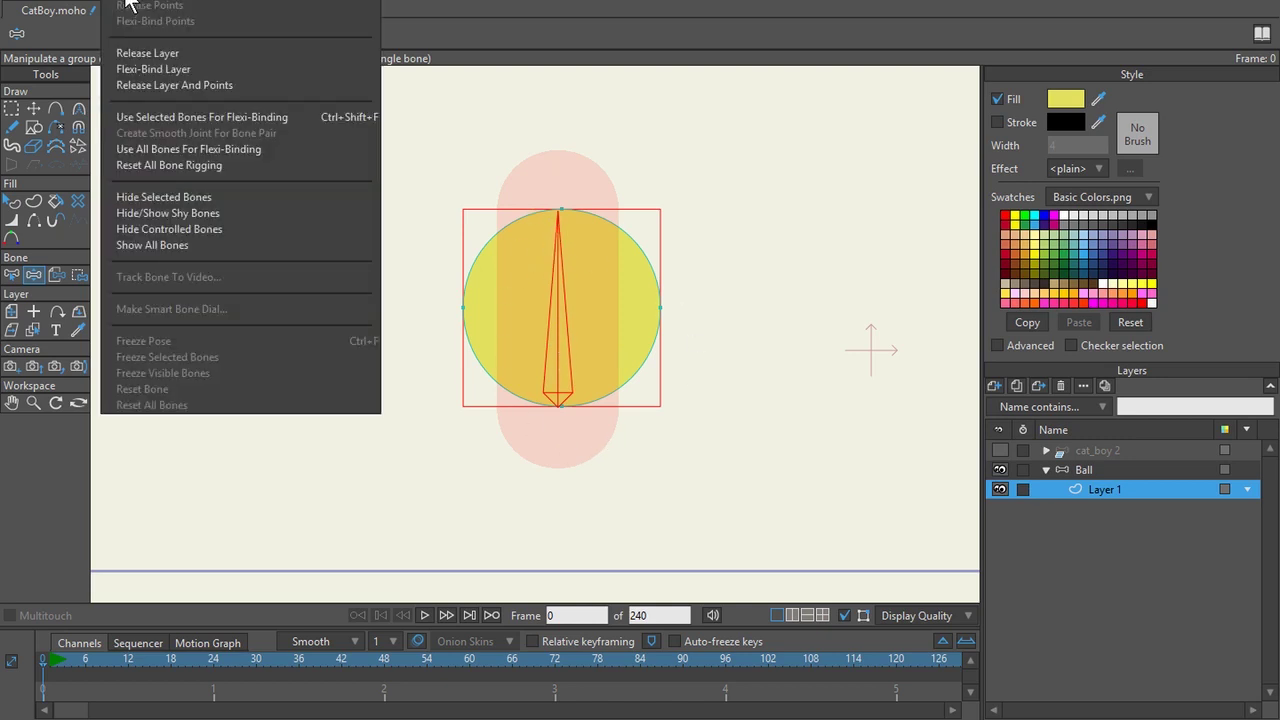
Flexi-bind Layer 1 and then the circle's points to the bone.
left_click(155, 71)
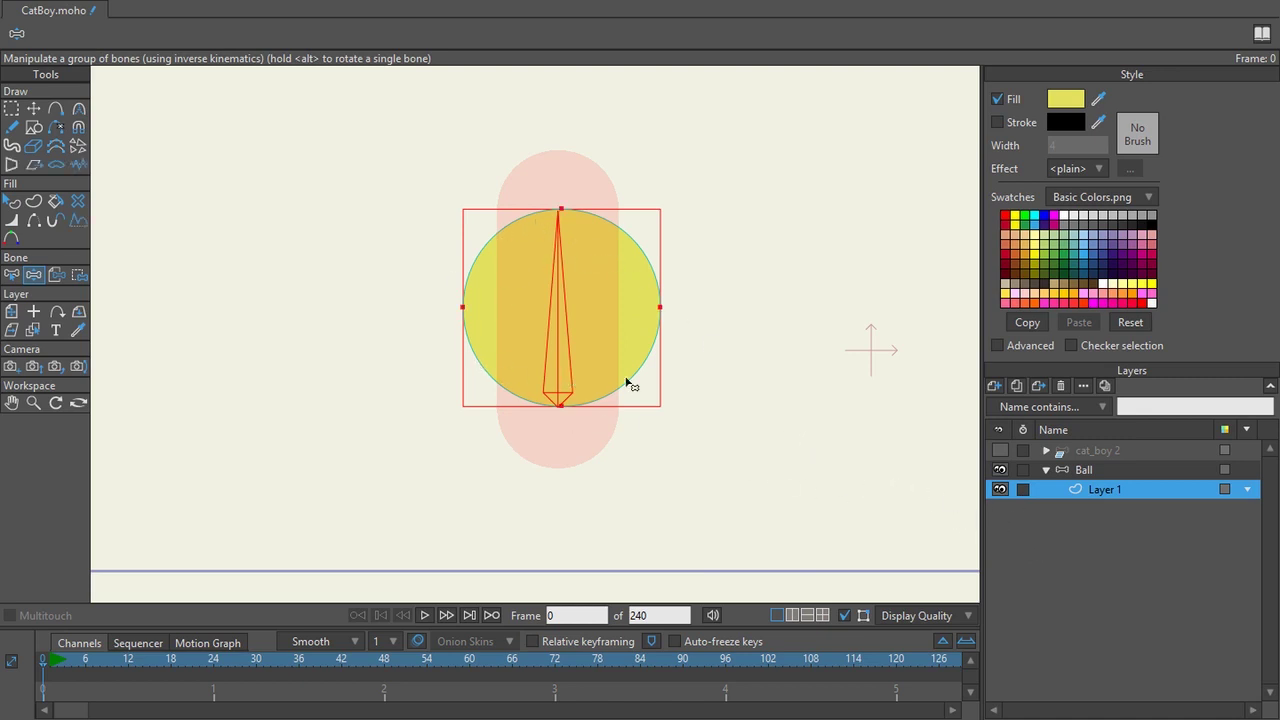
left_click(121, 2)
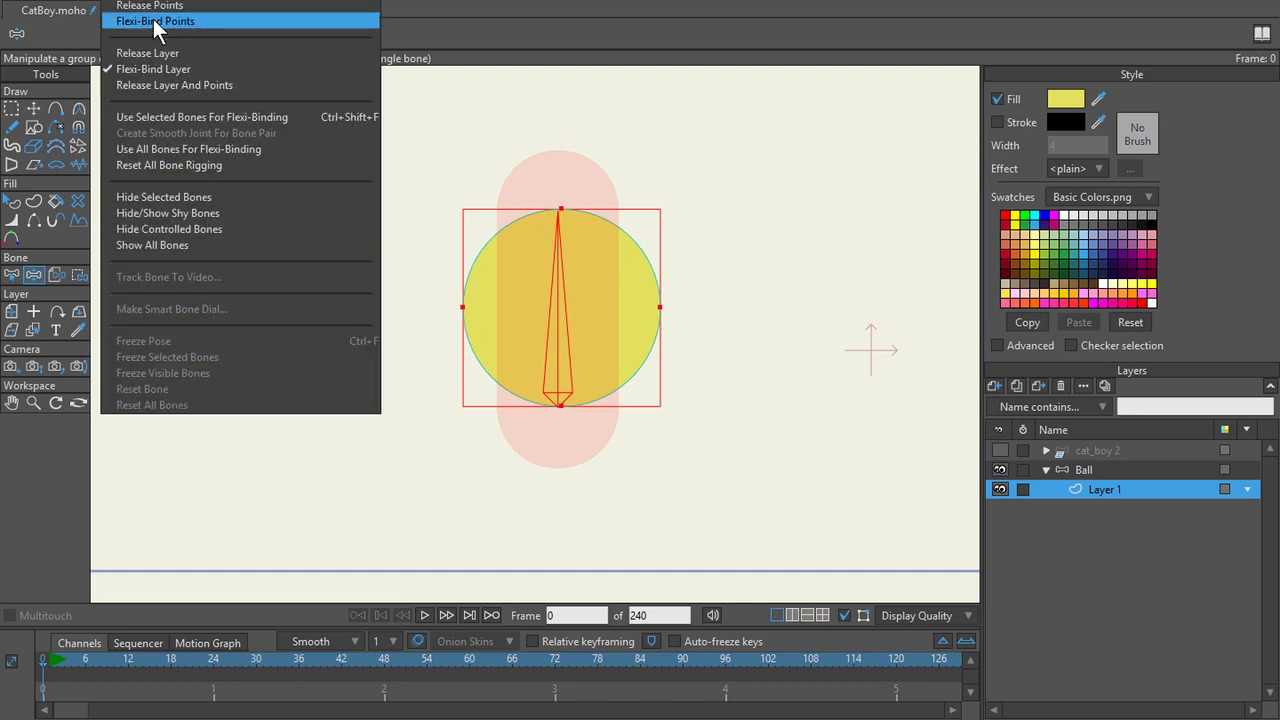
left_click(156, 21)
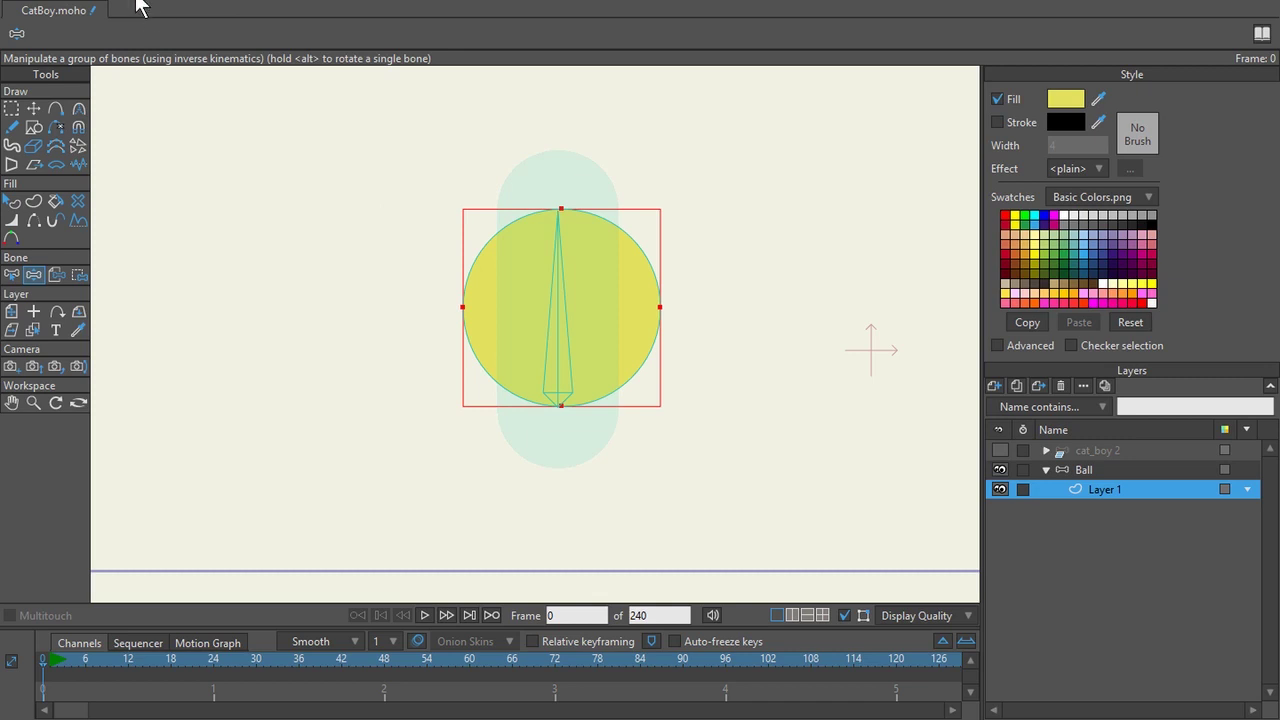
Release the layer-level binding and flexi-bind the circle's points to the bone again.
left_click(155, 3)
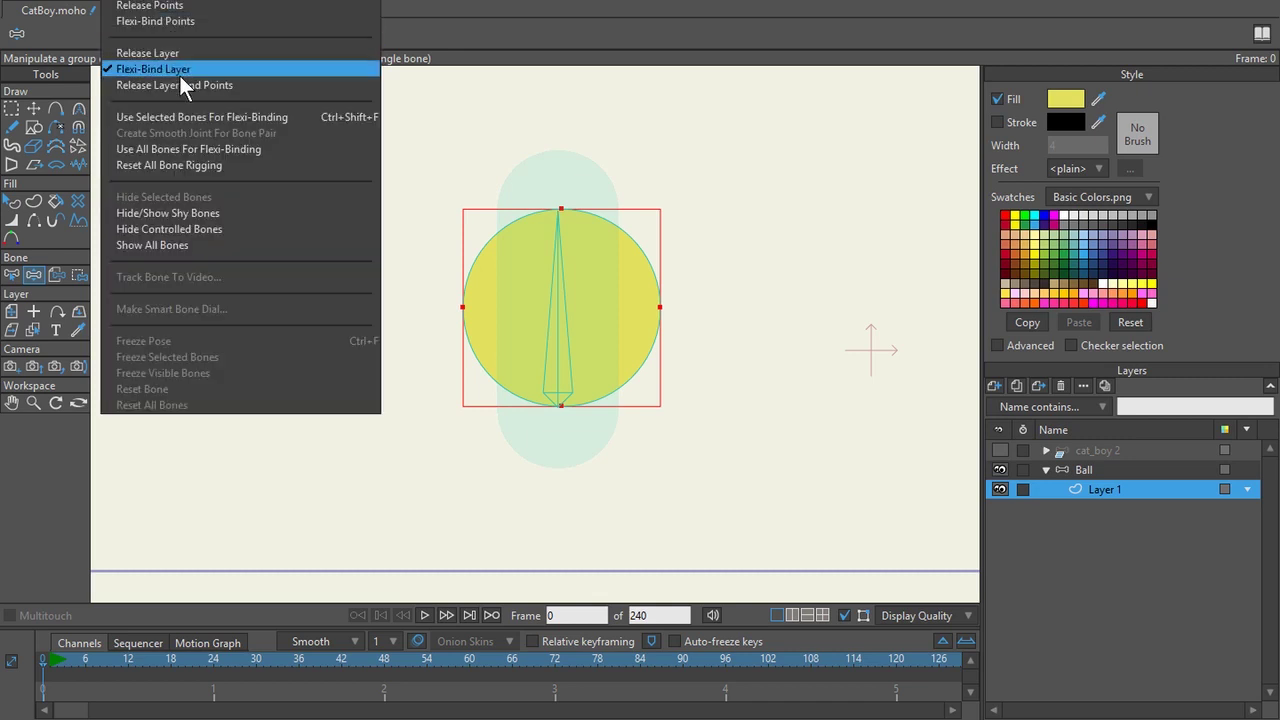
left_click(131, 53)
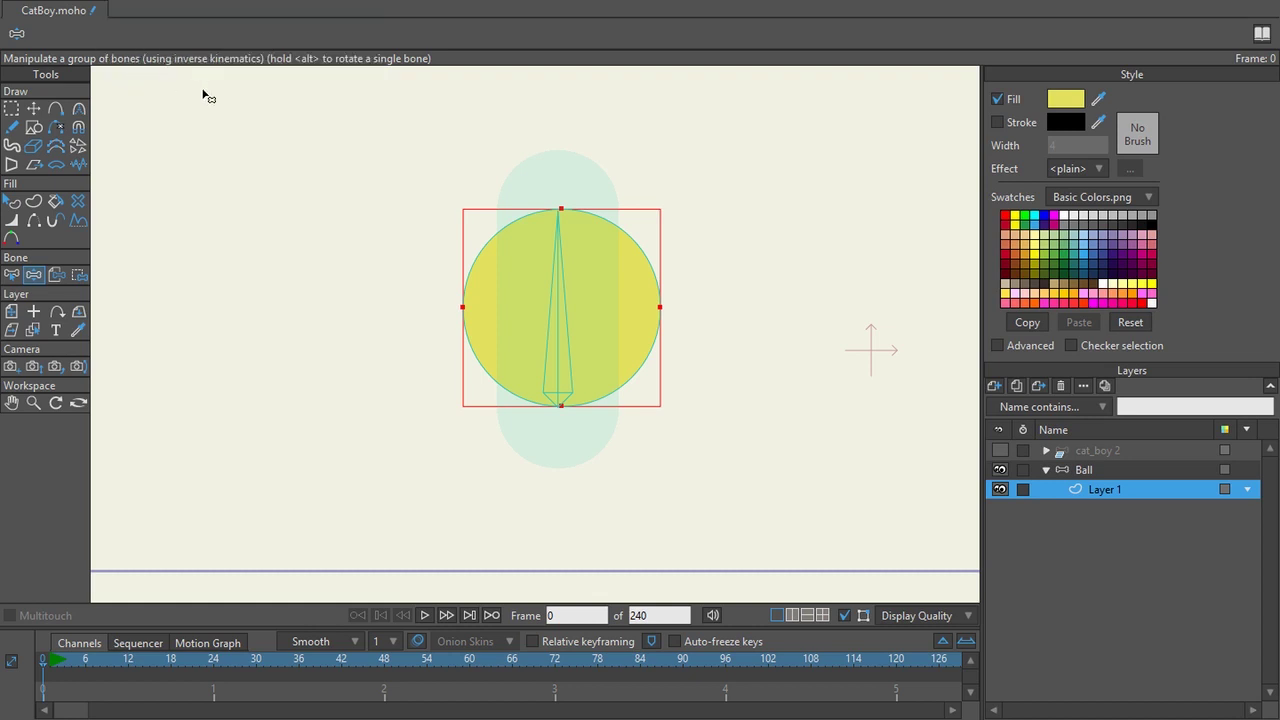
left_click(119, 2)
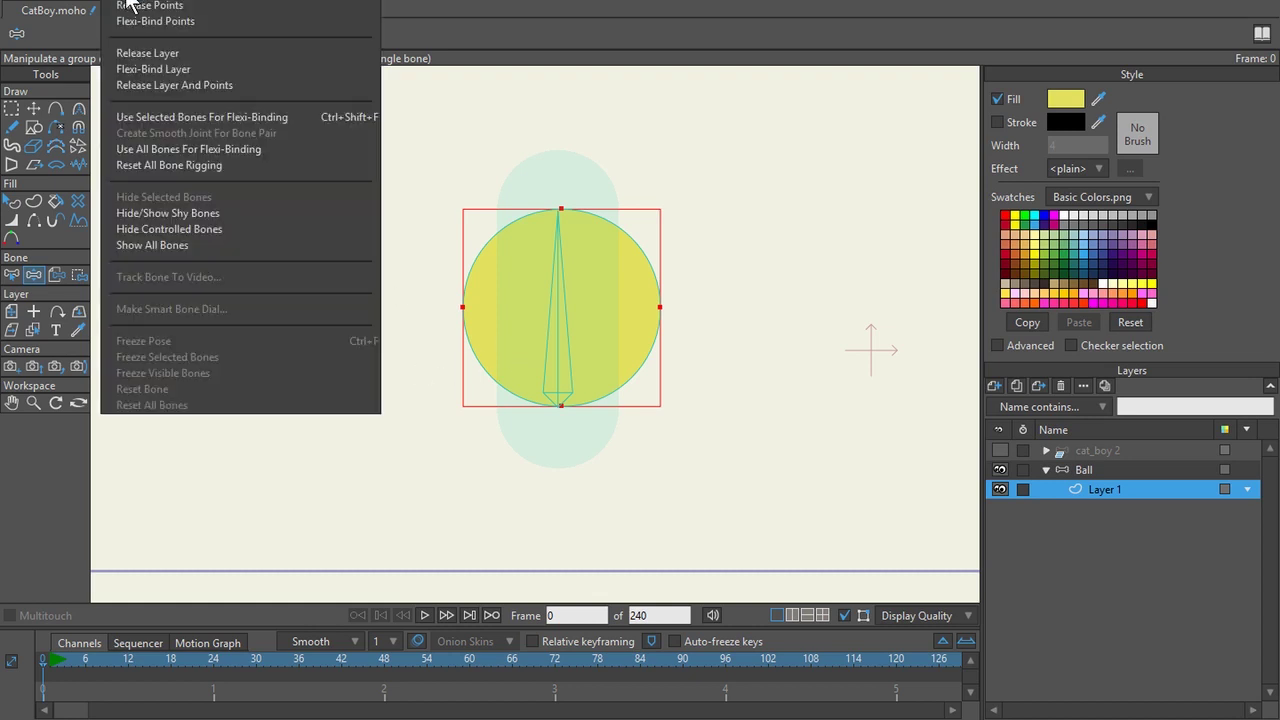
left_click(139, 22)
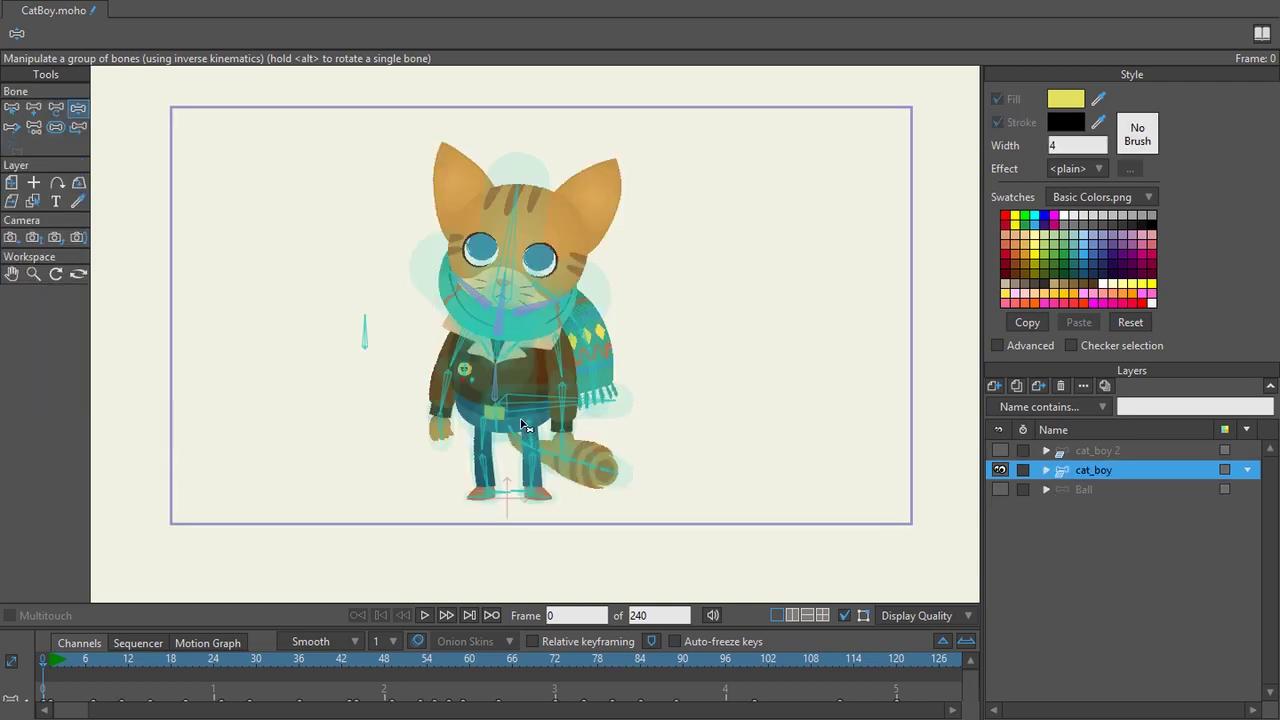
Test-pose the cat's arm, undo it, rotate it up again, and reset the view to the whole cat.
scroll(634, 180, "up", 1)
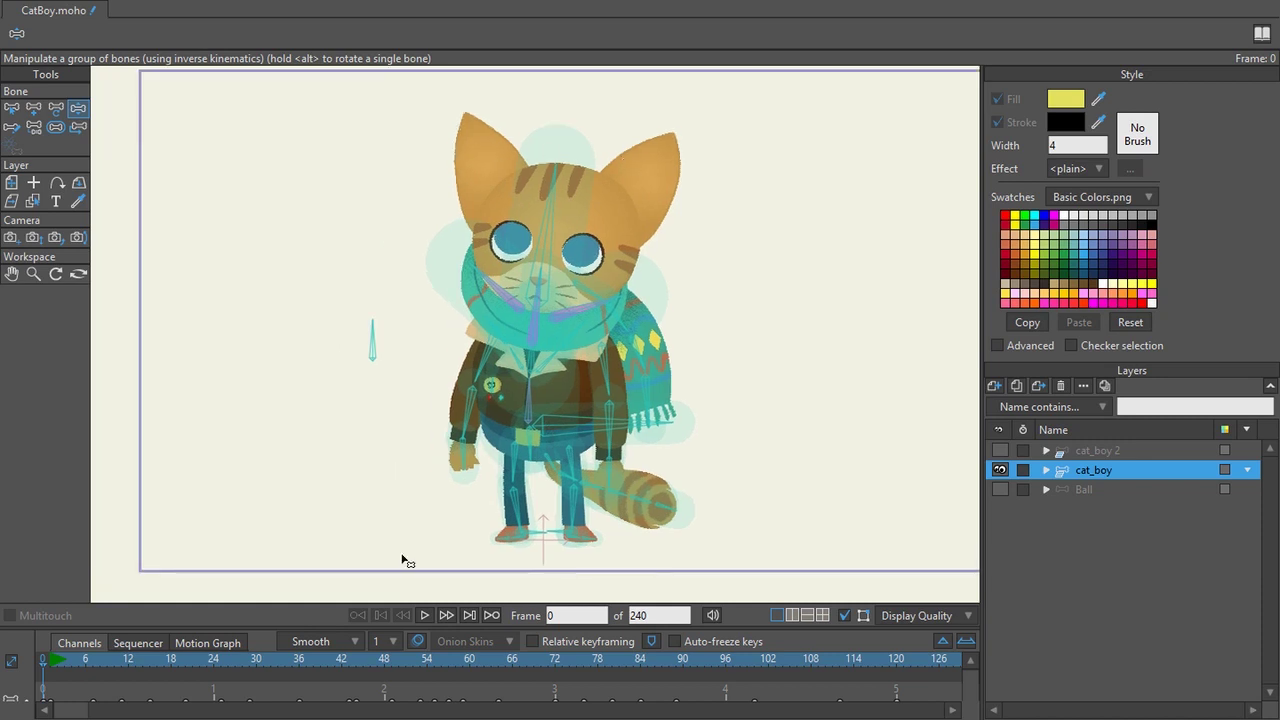
scroll(549, 474, "up", 2)
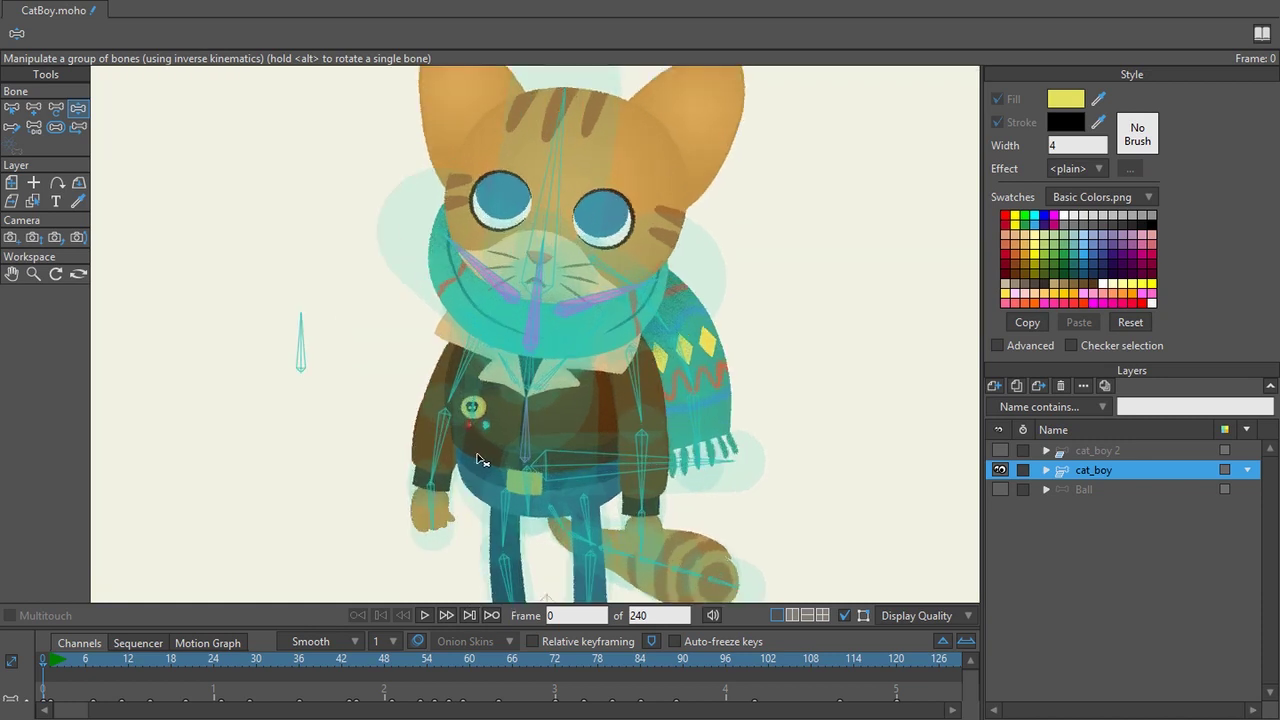
left_click_drag(453, 386, 390, 338)
scroll(423, 428, "up", 4)
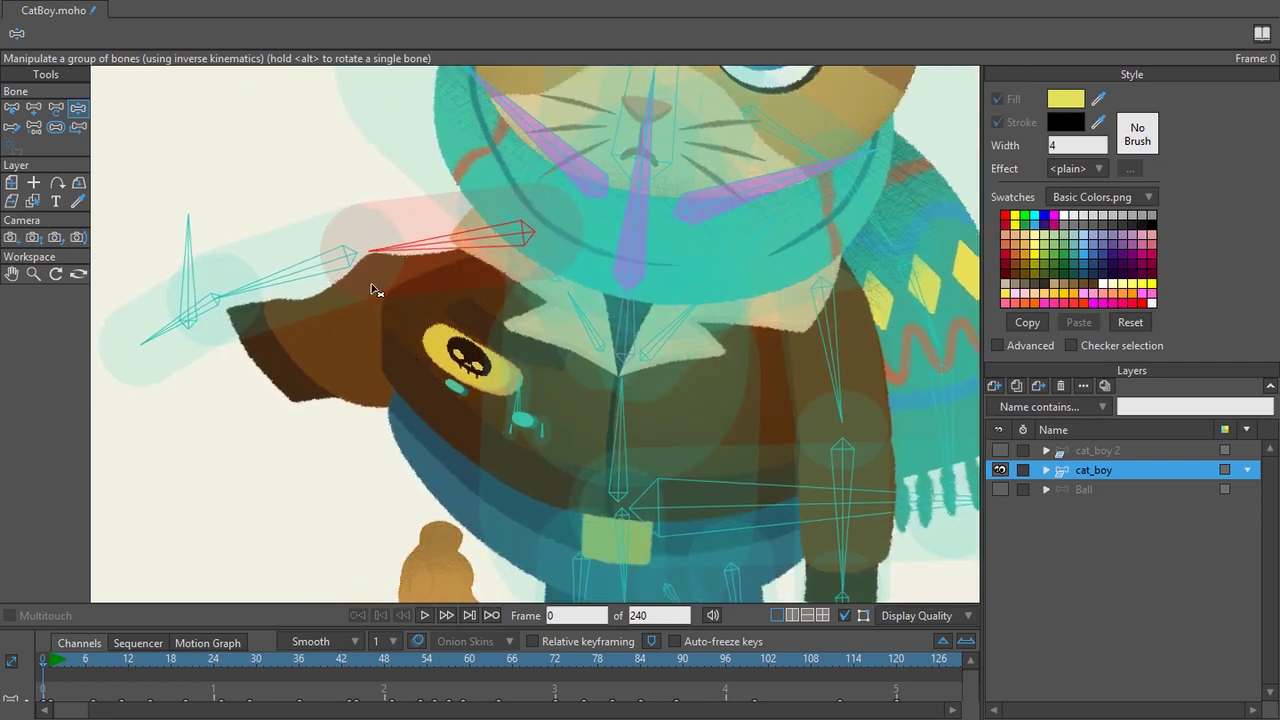
key("ctrl+z")
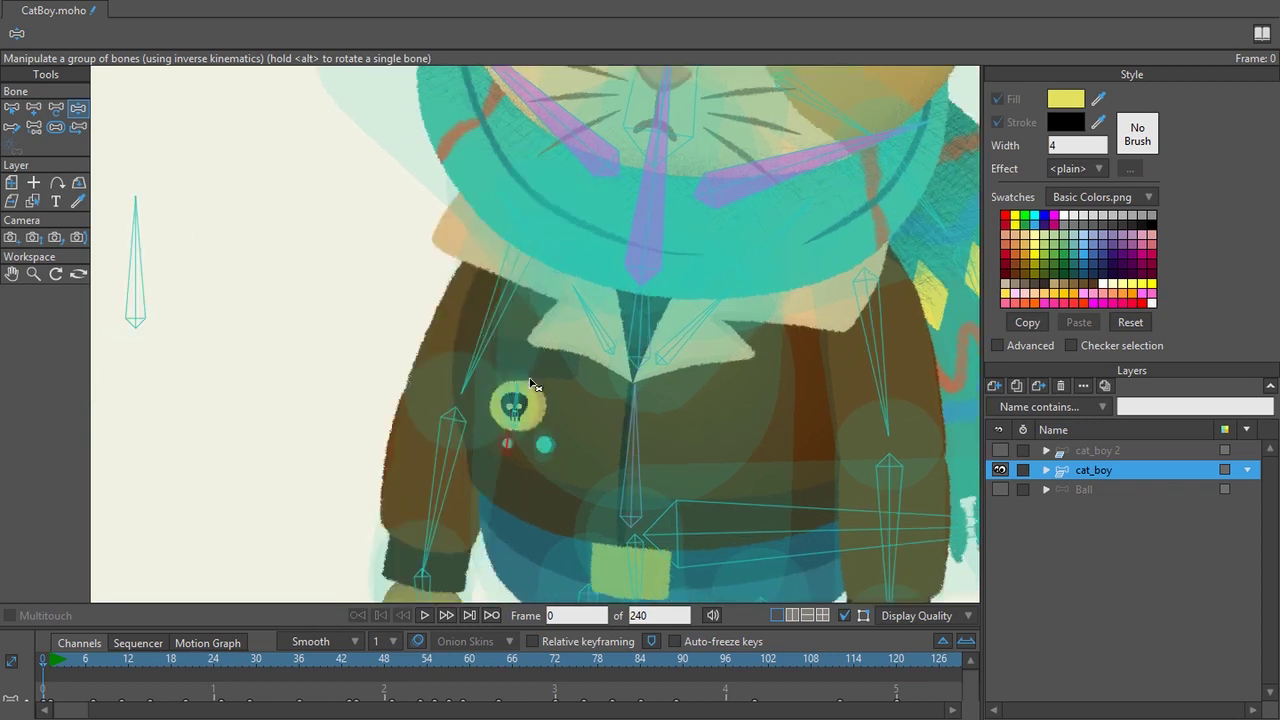
left_click_drag(512, 366, 448, 294)
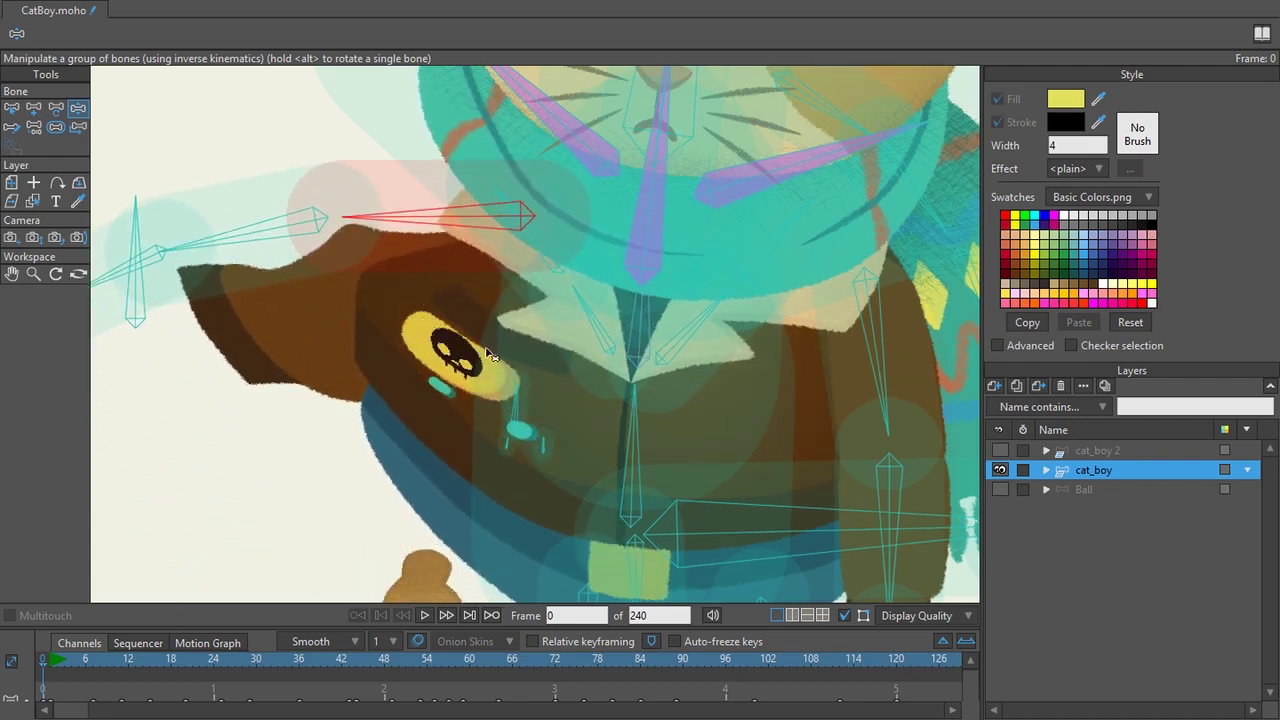
key("ctrl+r")
key("t")
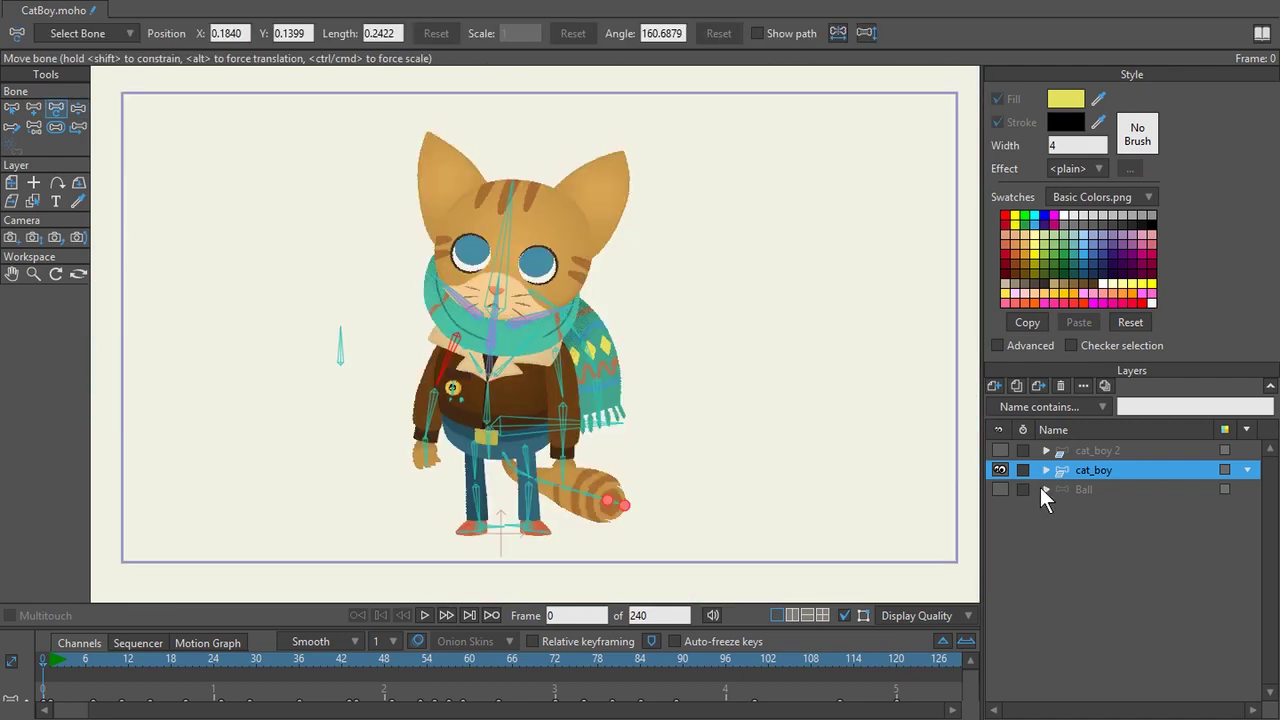
Delete the old cat_boy layer, swing the arm to test it, and expand cat_boy 2's sublayers.
left_click(1062, 387)
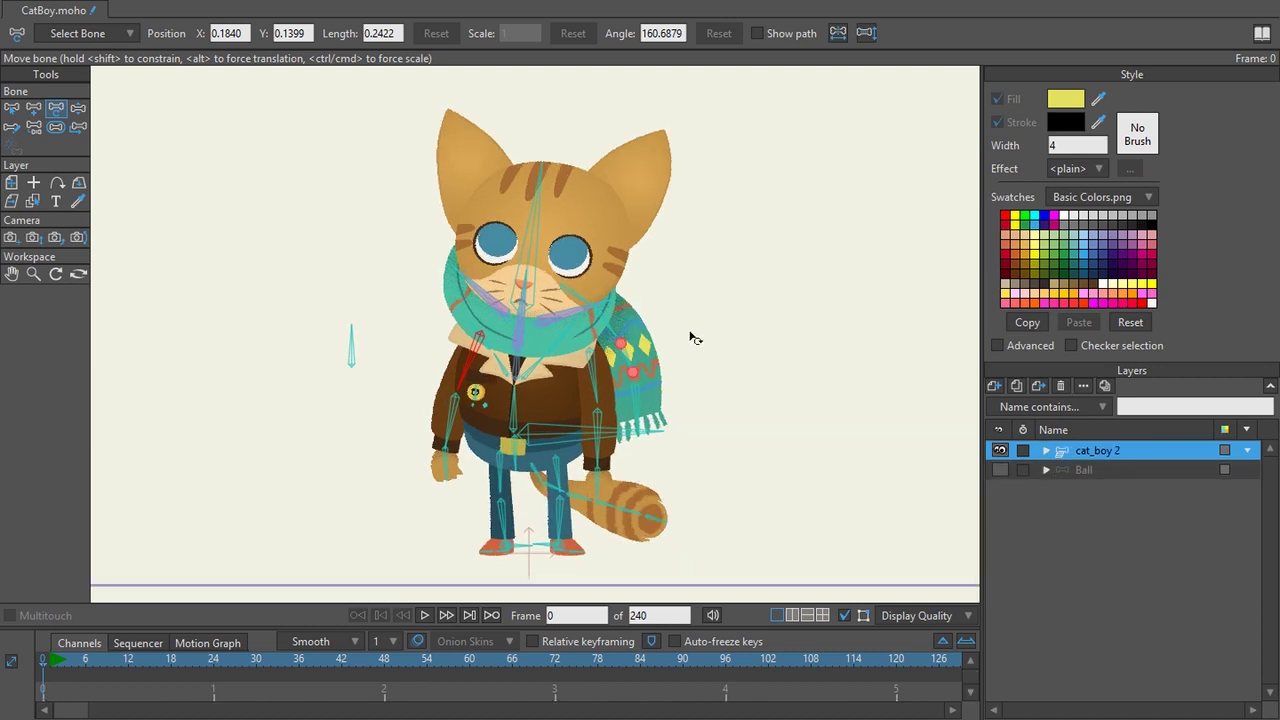
key("z")
left_click_drag(446, 362, 510, 290)
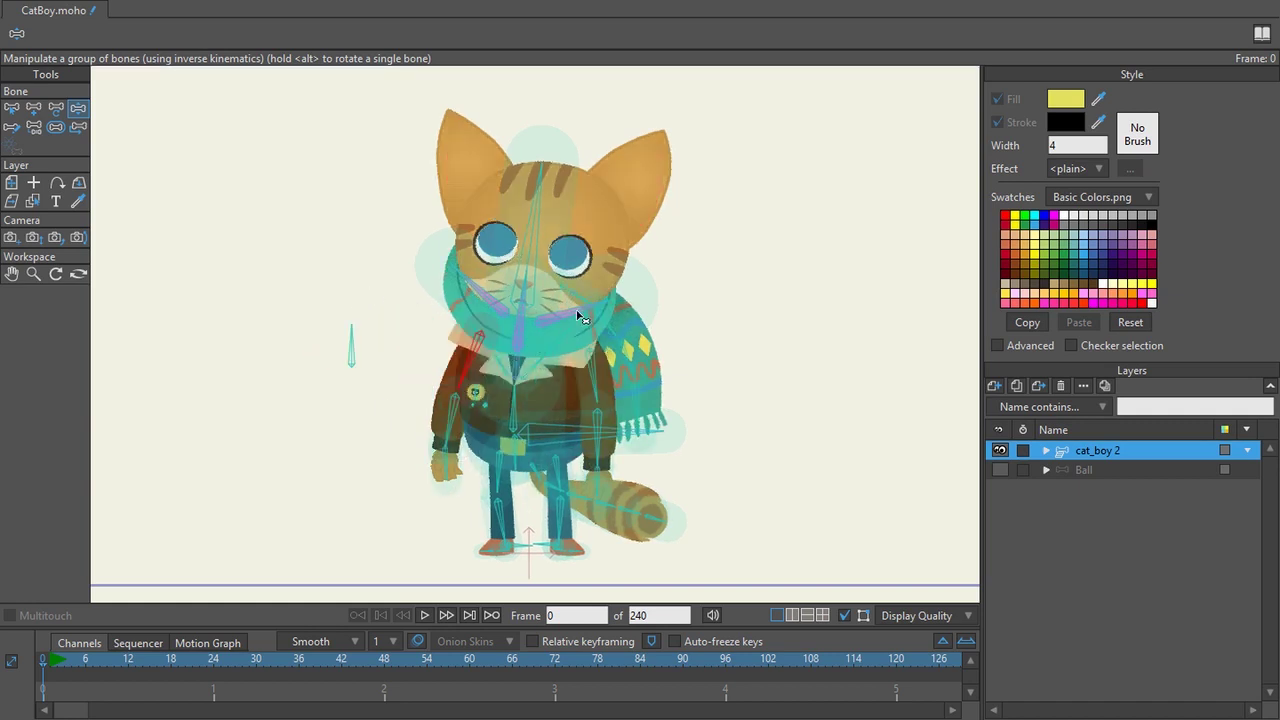
left_click(1045, 451)
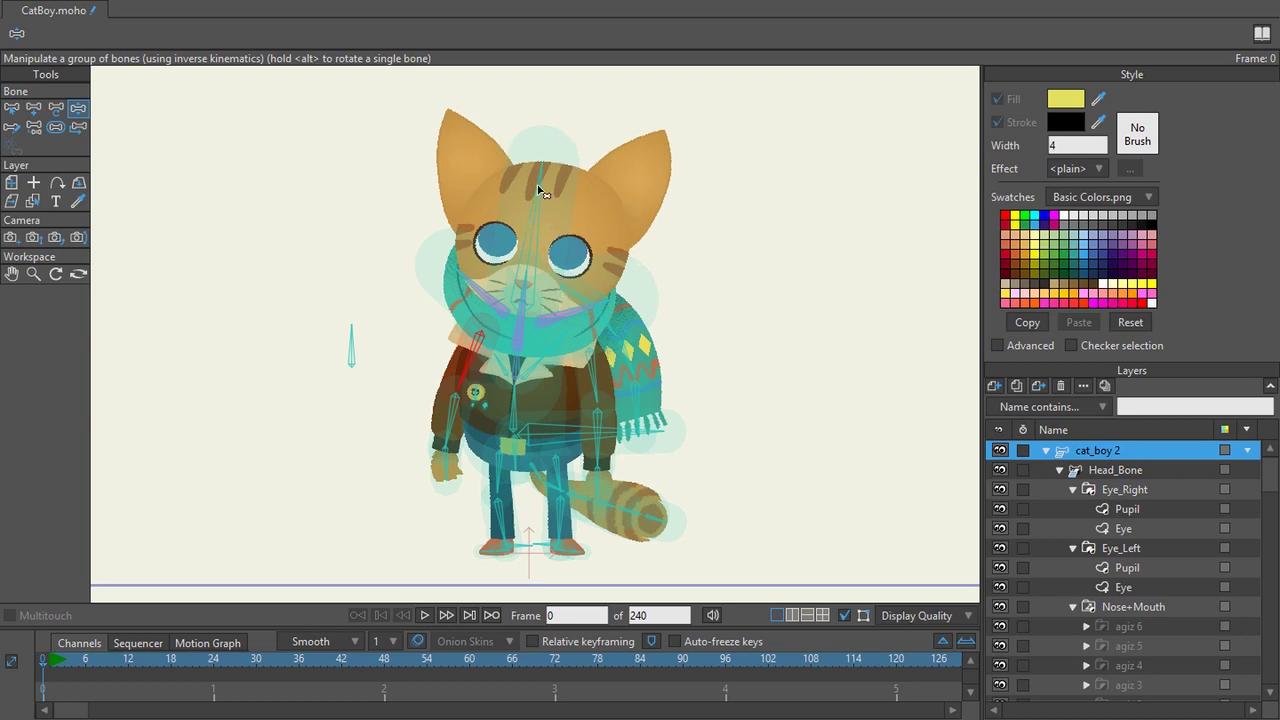
Select the cat's head bone and tilt the head both ways, toggling Head_Bone's visibility to check it.
key("s")
left_click(537, 227)
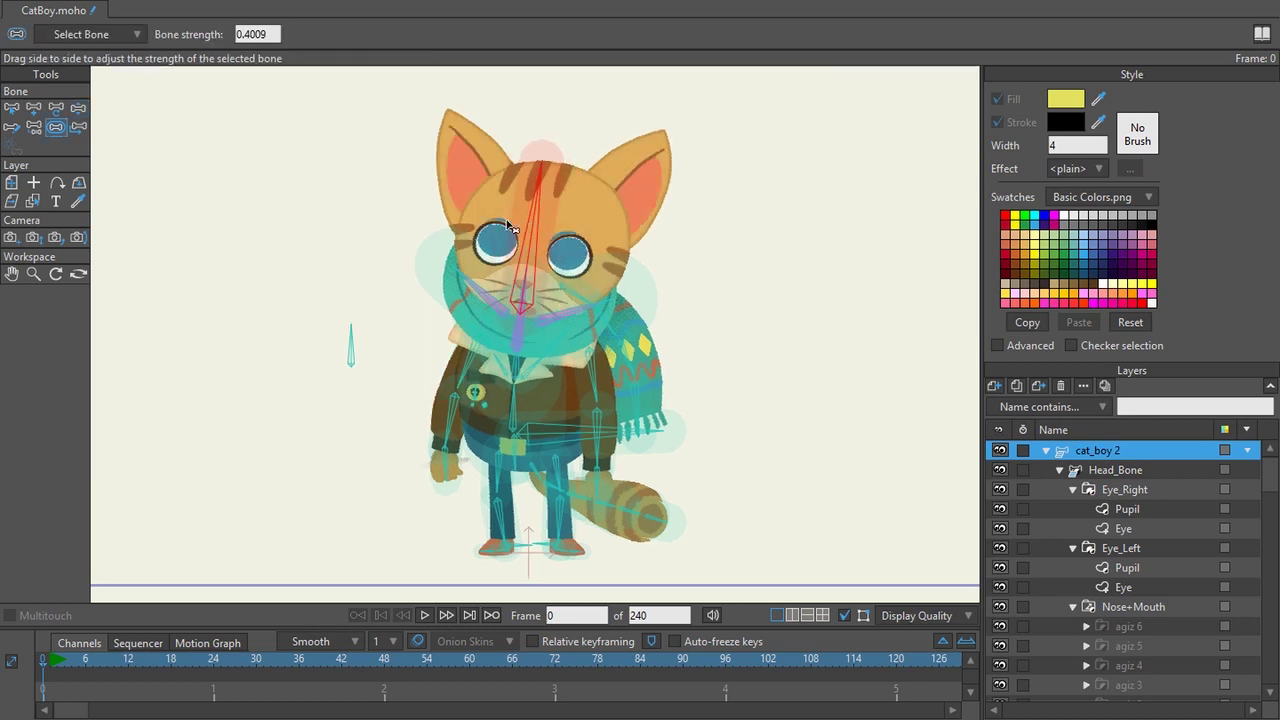
key("z")
left_click_drag(548, 232, 506, 271)
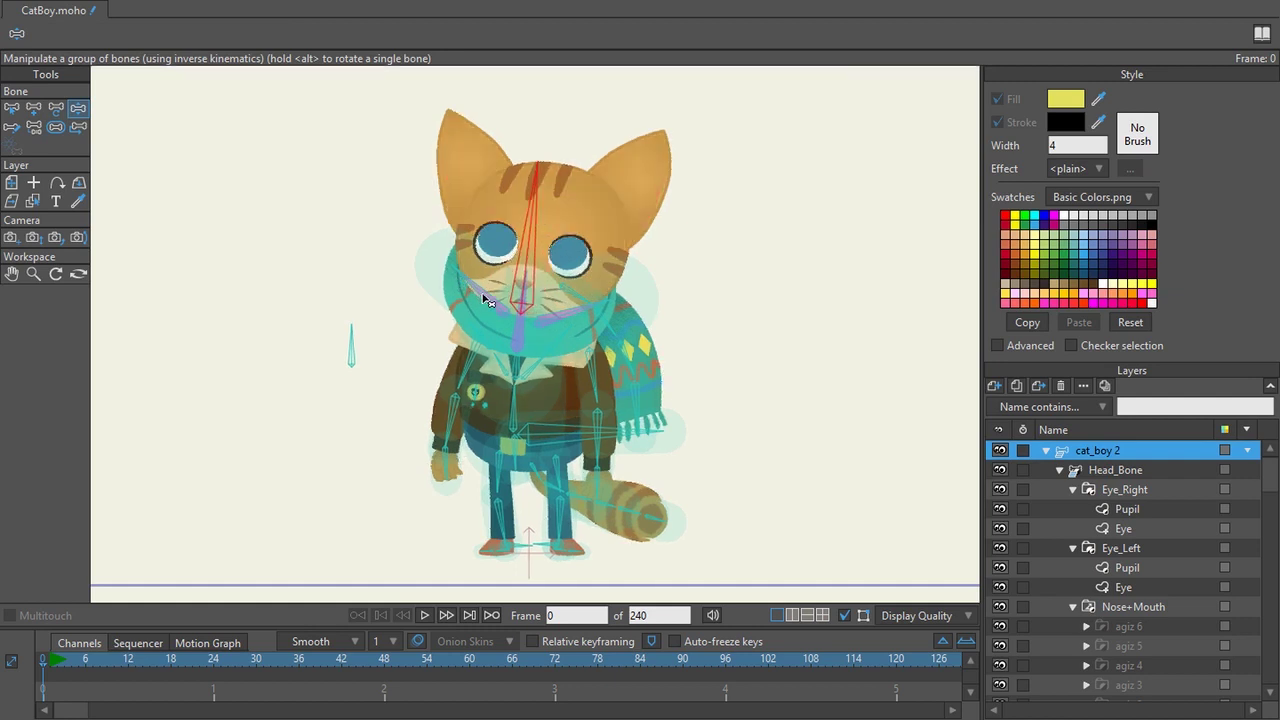
mouse_move(548, 232)
left_mouse_down()
mouse_move(590, 234)
mouse_move(576, 222)
left_mouse_up()
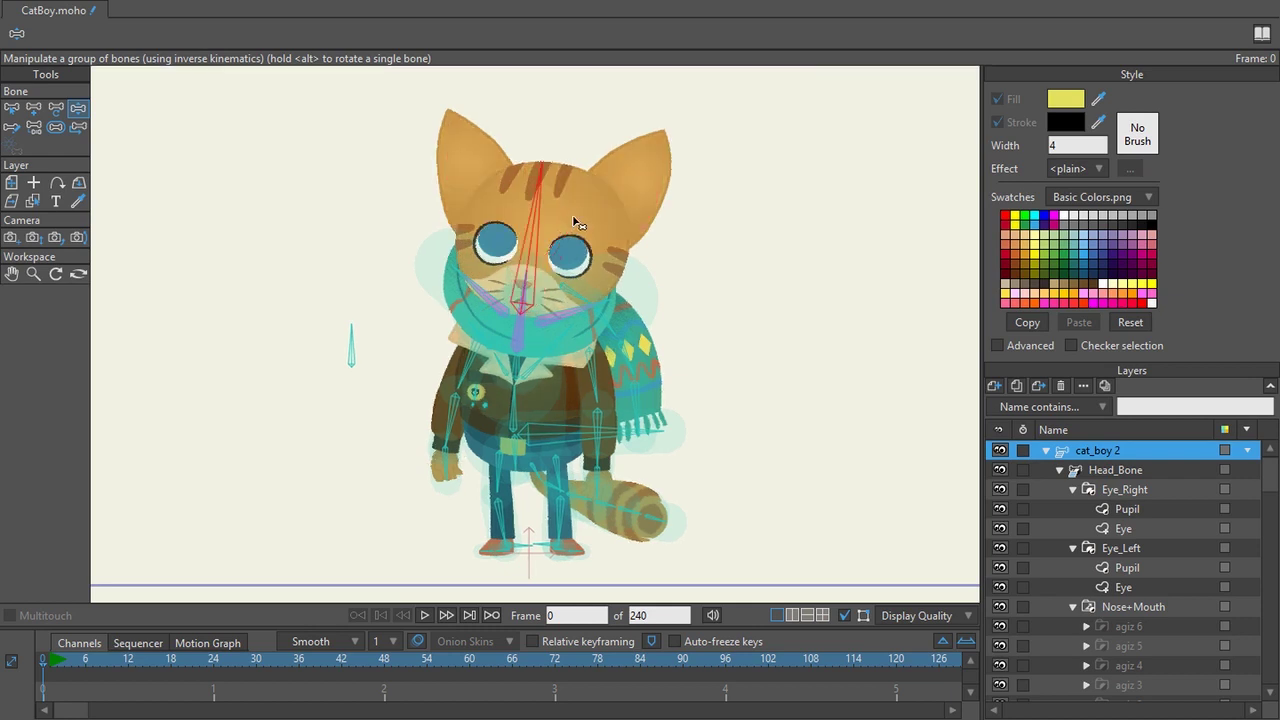
left_click(1001, 469)
left_click(1001, 469)
Bind the Head_Bone layer to the head bone, then rotate the head and swing the arm on cat_boy 2 to test.
left_click(1143, 475)
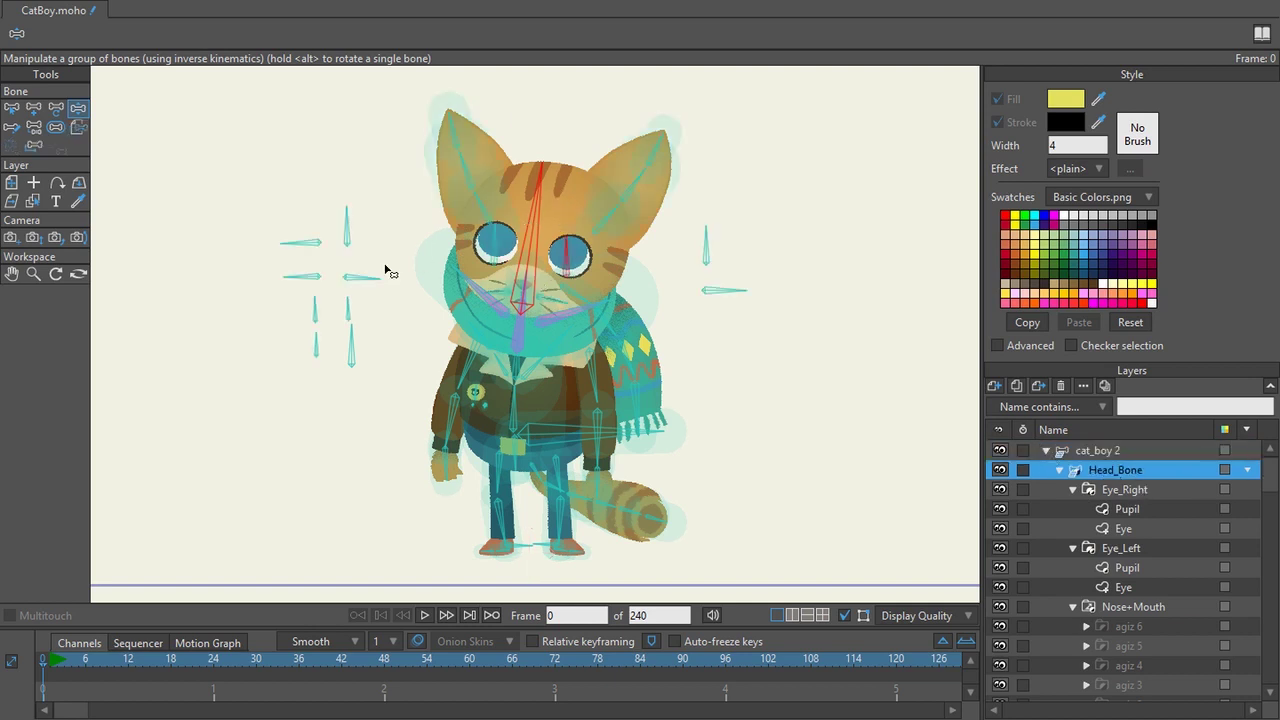
left_click(80, 128)
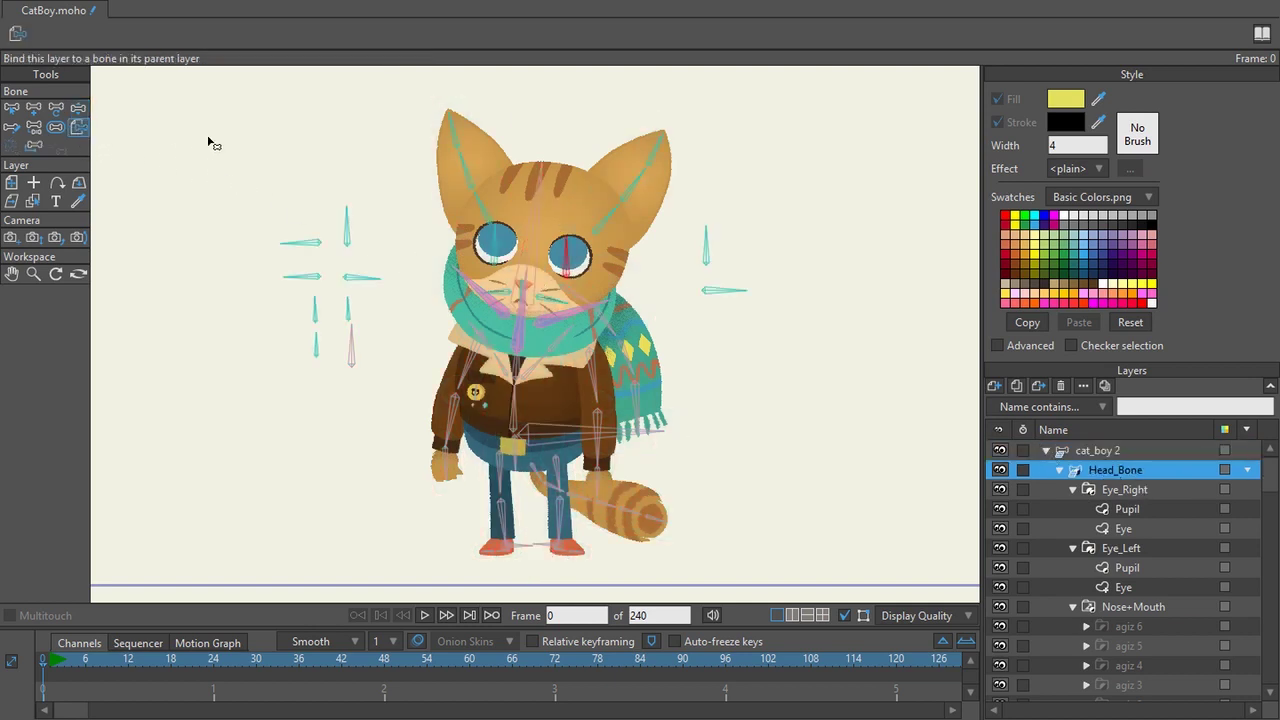
left_click(530, 252)
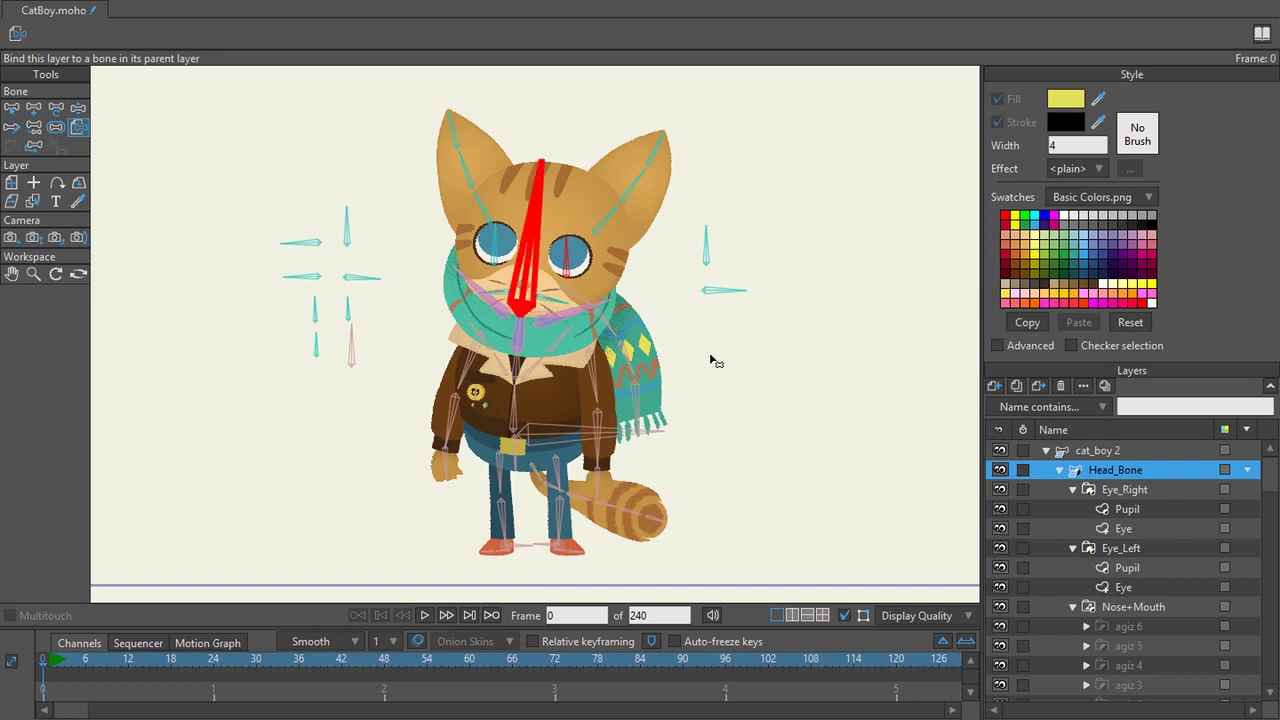
left_click(1145, 456)
key("z")
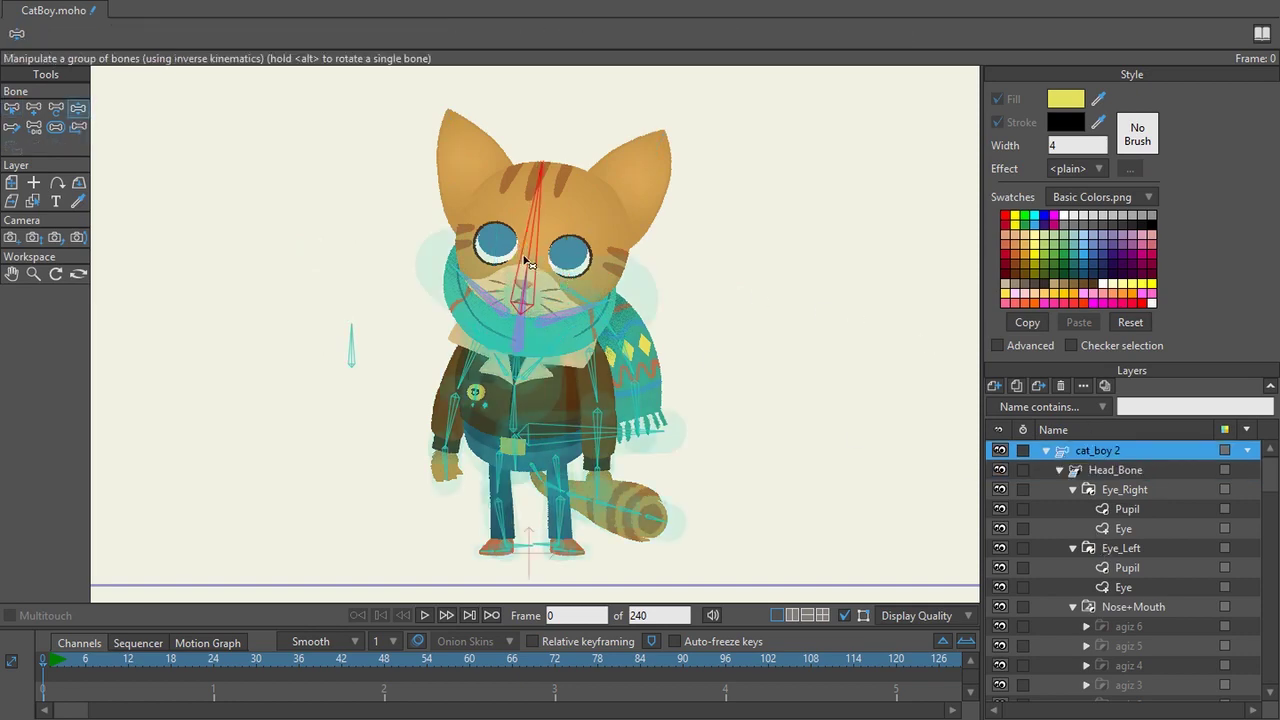
left_click_drag(530, 262, 620, 300)
left_click_drag(447, 440, 409, 480)
Select all layers from Head_Bone down to ayasi and flexi-bind them to the skeleton.
left_click(1121, 468)
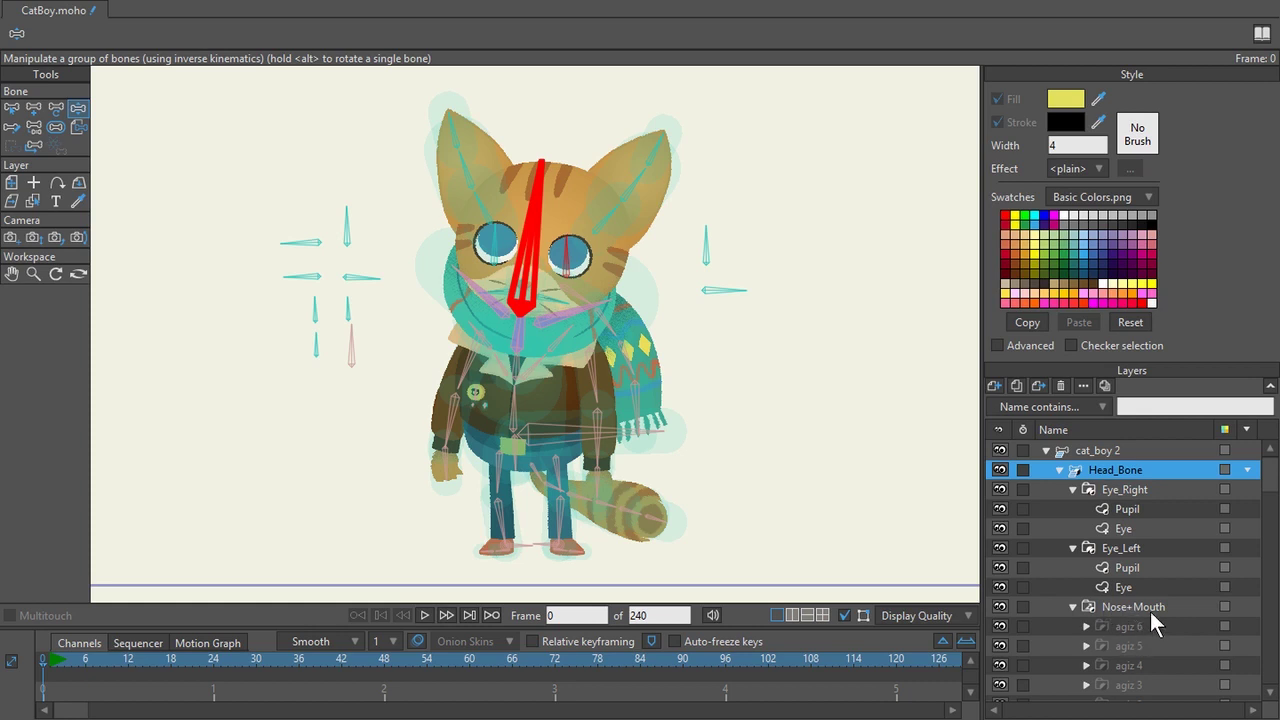
left_click_drag(1272, 480, 1270, 508)
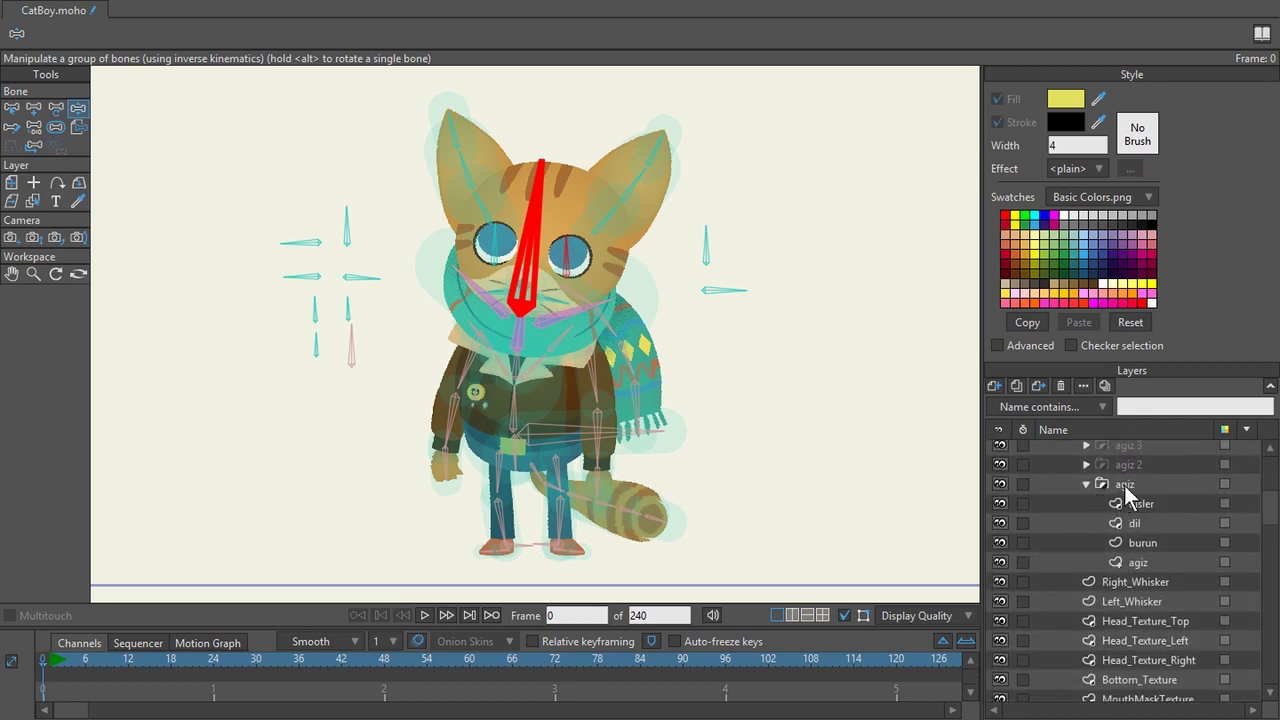
left_click_drag(1271, 512, 1276, 682)
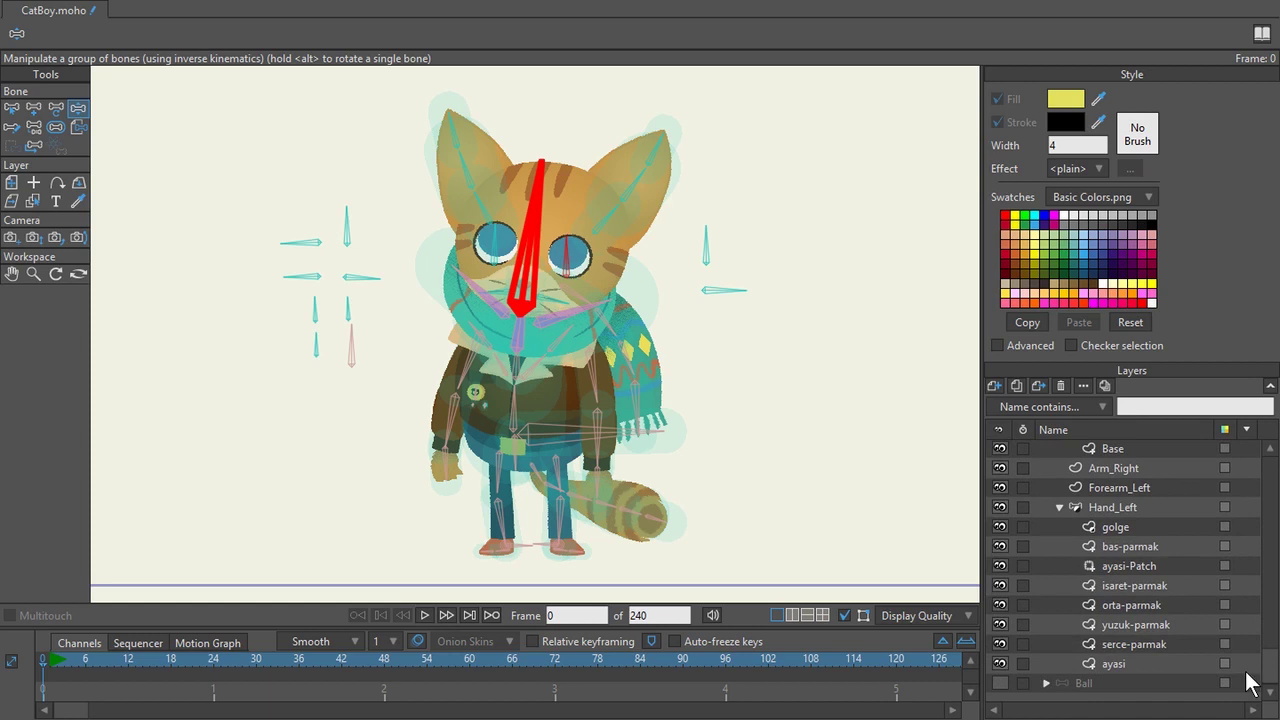
left_click(1129, 663, "shift")
left_click(124, 4)
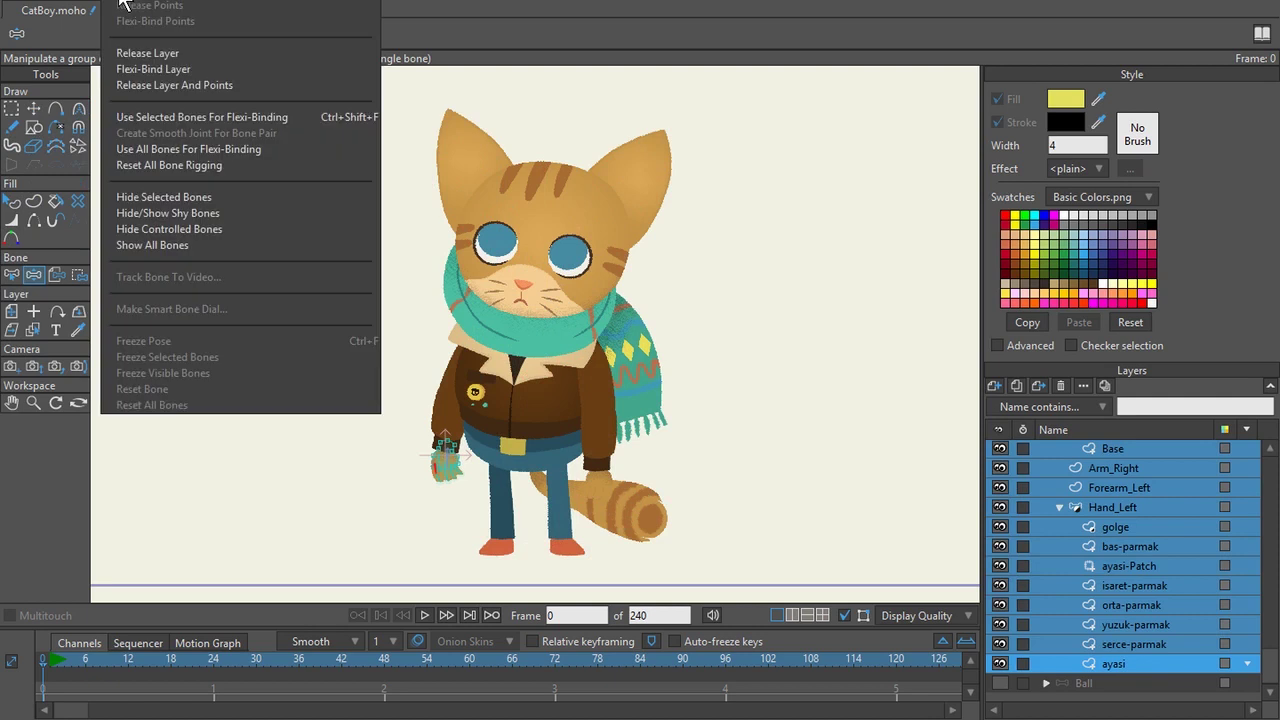
left_click(142, 69)
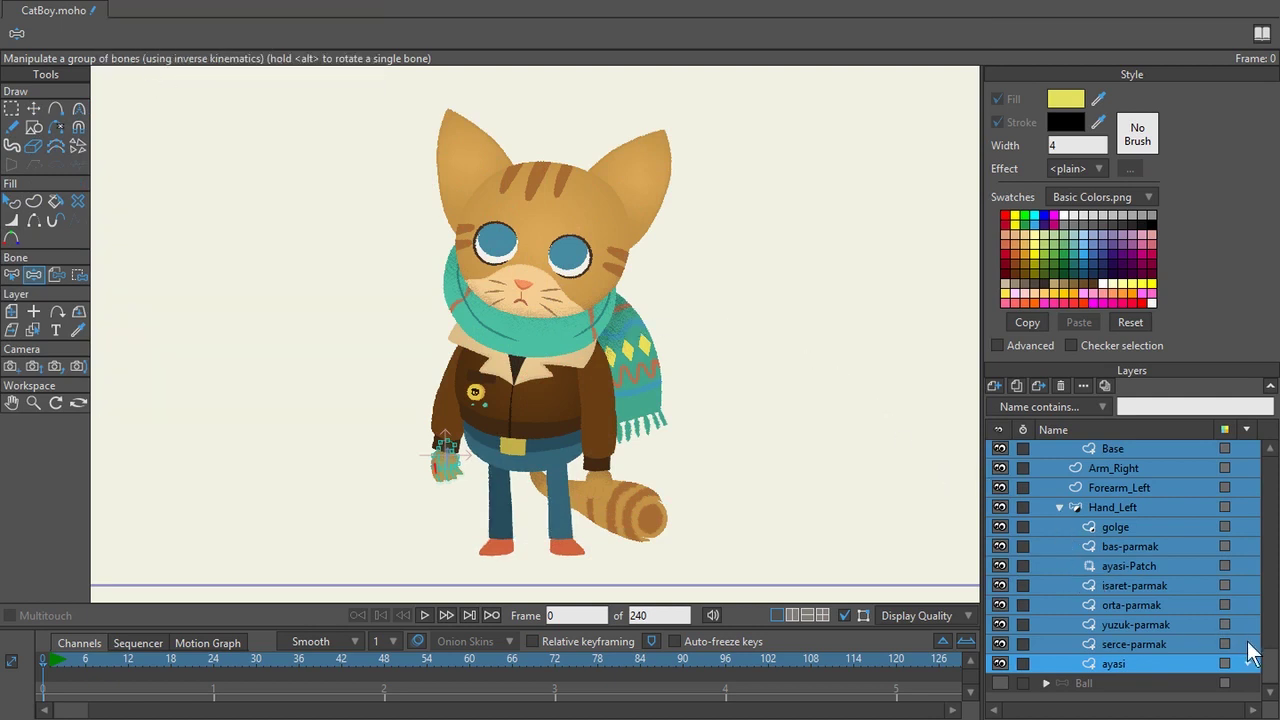
left_click_drag(1266, 651, 1266, 471)
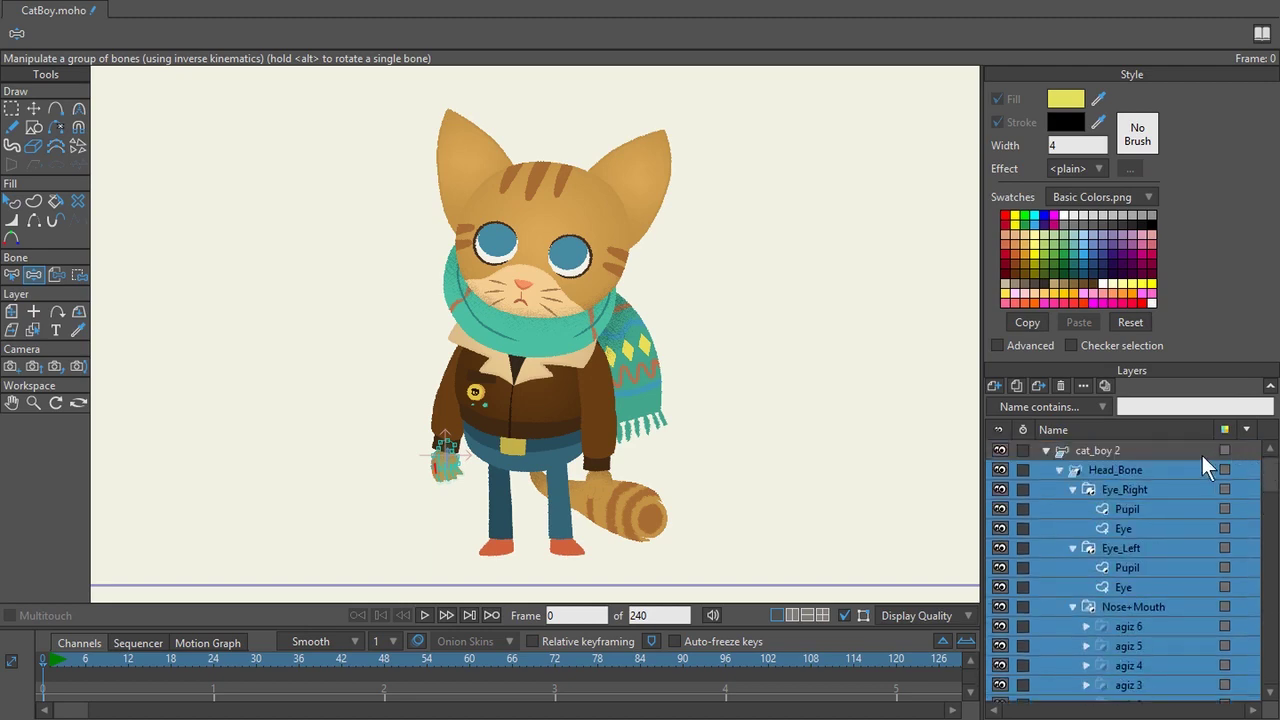
Select cat_boy 2's upper-arm bone and swing the arm out to the left.
left_click(1172, 466)
left_click(1162, 450)
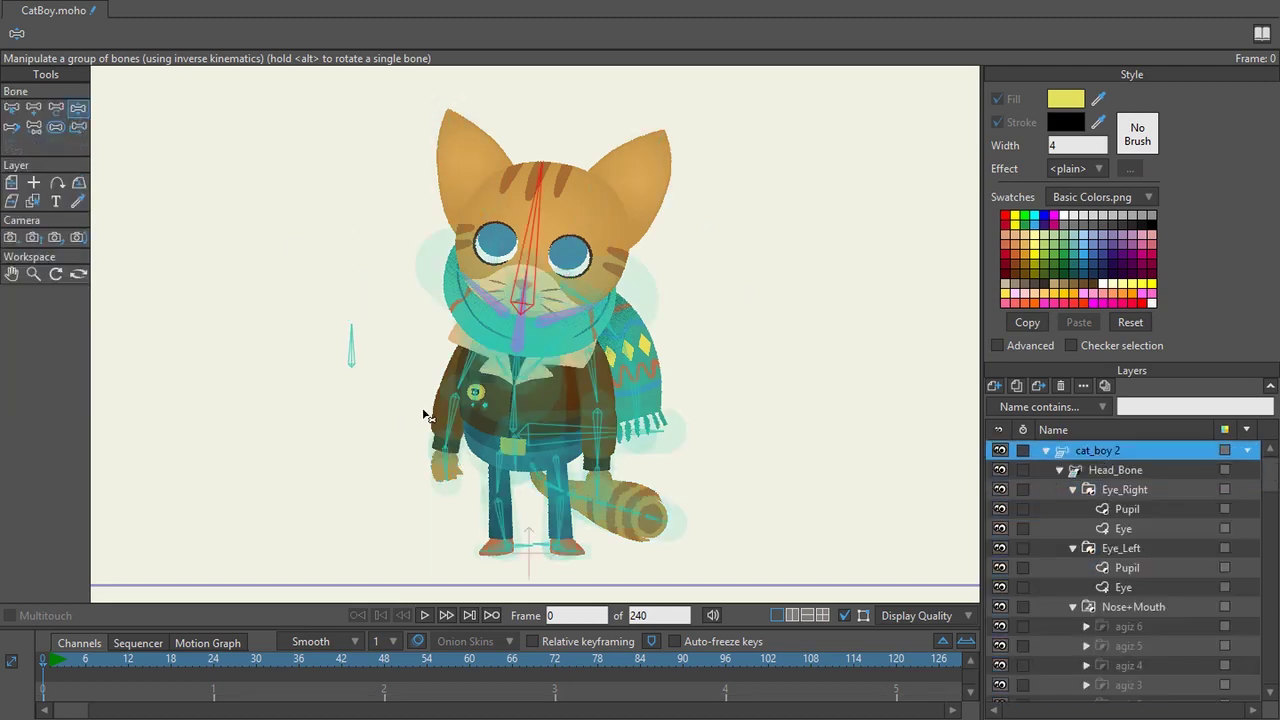
left_click(435, 367)
left_click_drag(449, 416, 318, 455)
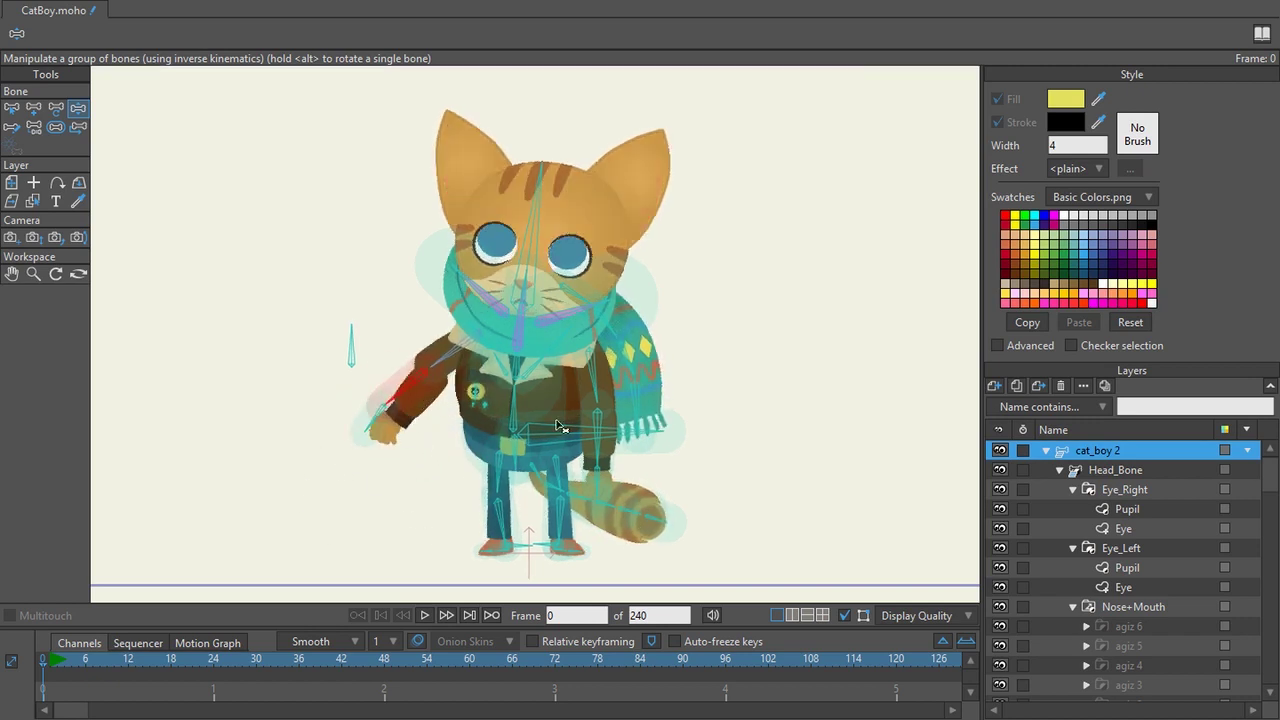
Select bone B16 on Arm_Right, raise the arm out to the left, then lower it beside the body.
scroll(453, 477, "up", 5)
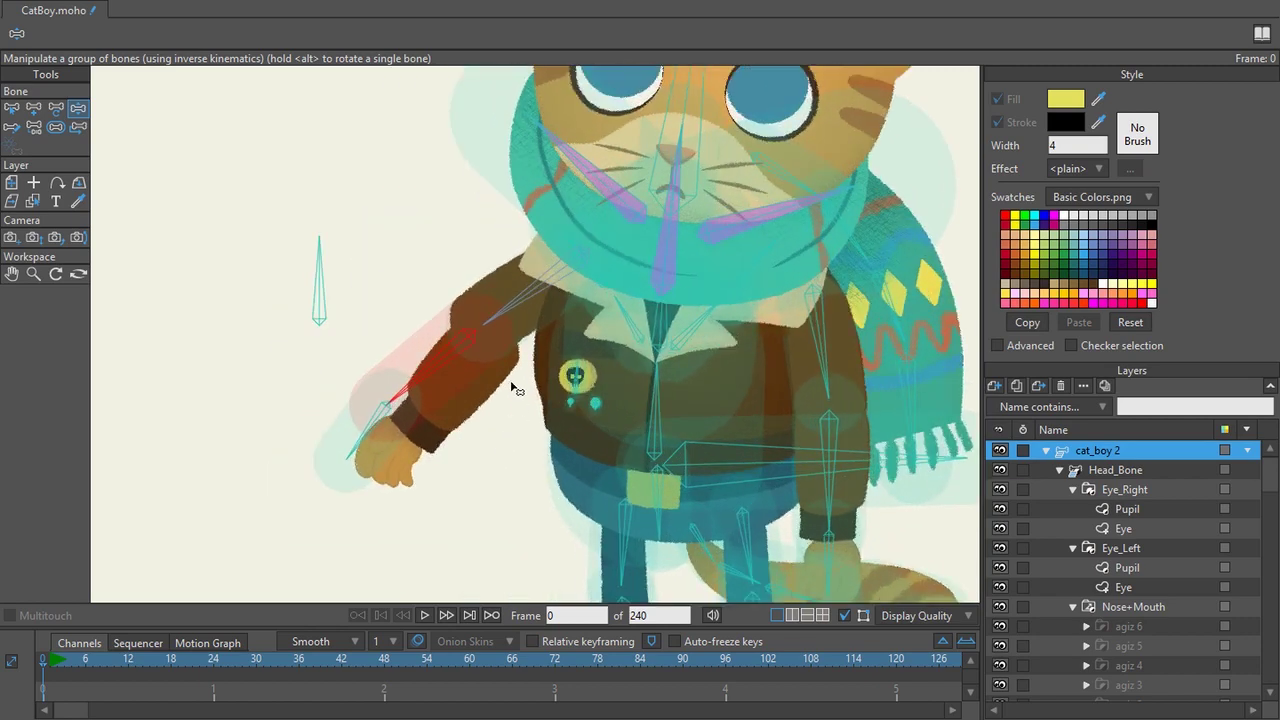
key("b")
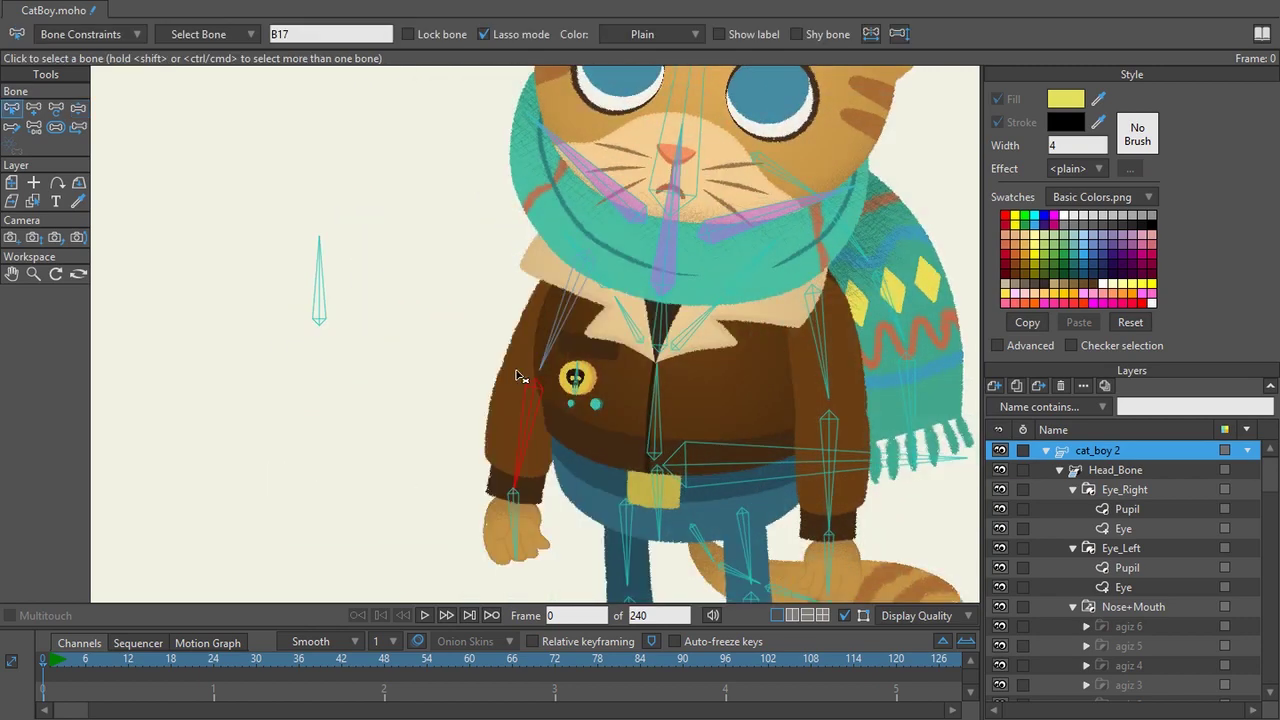
left_click(565, 320)
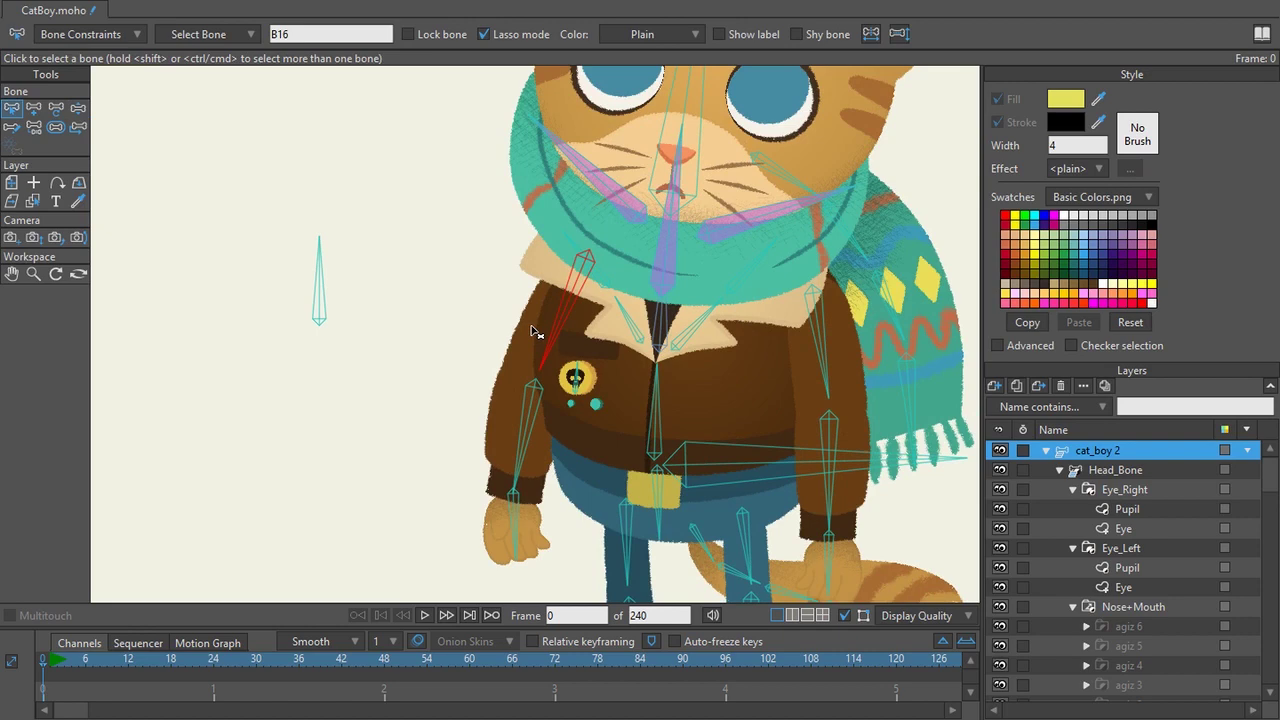
left_click(535, 332, "ctrl+alt")
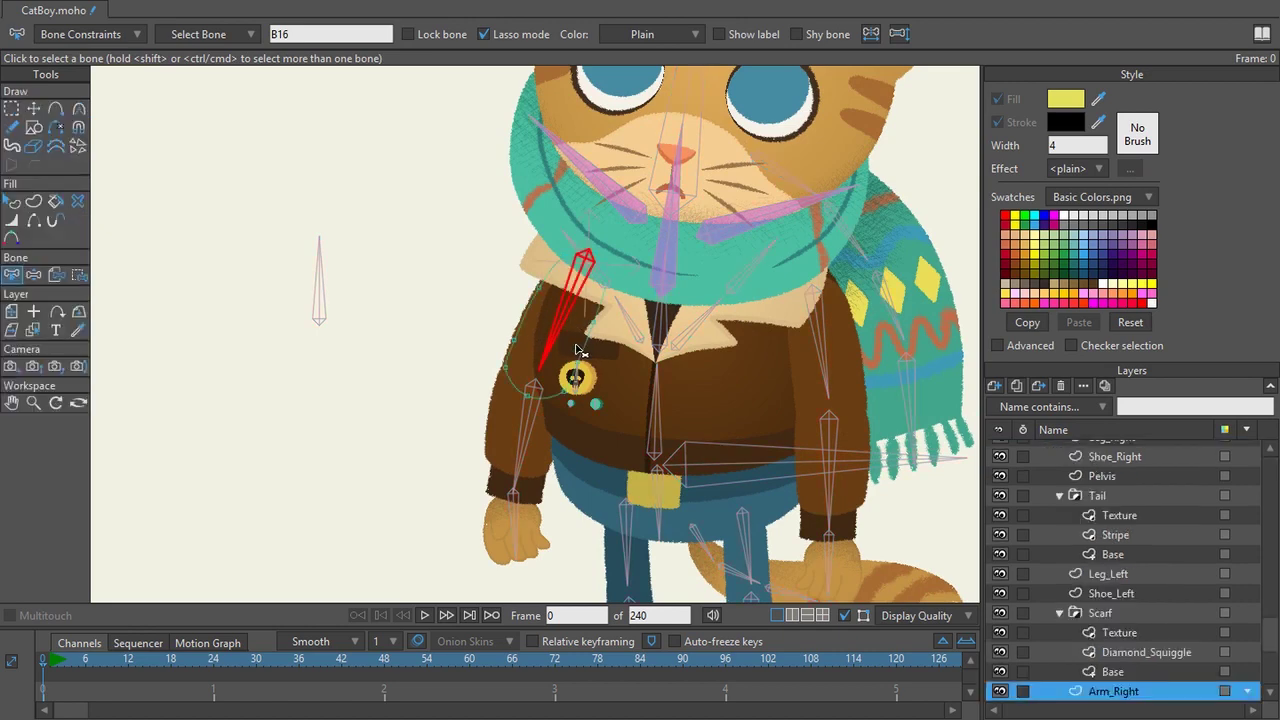
key("z")
left_click_drag(578, 346, 466, 298)
left_click_drag(440, 390, 470, 420)
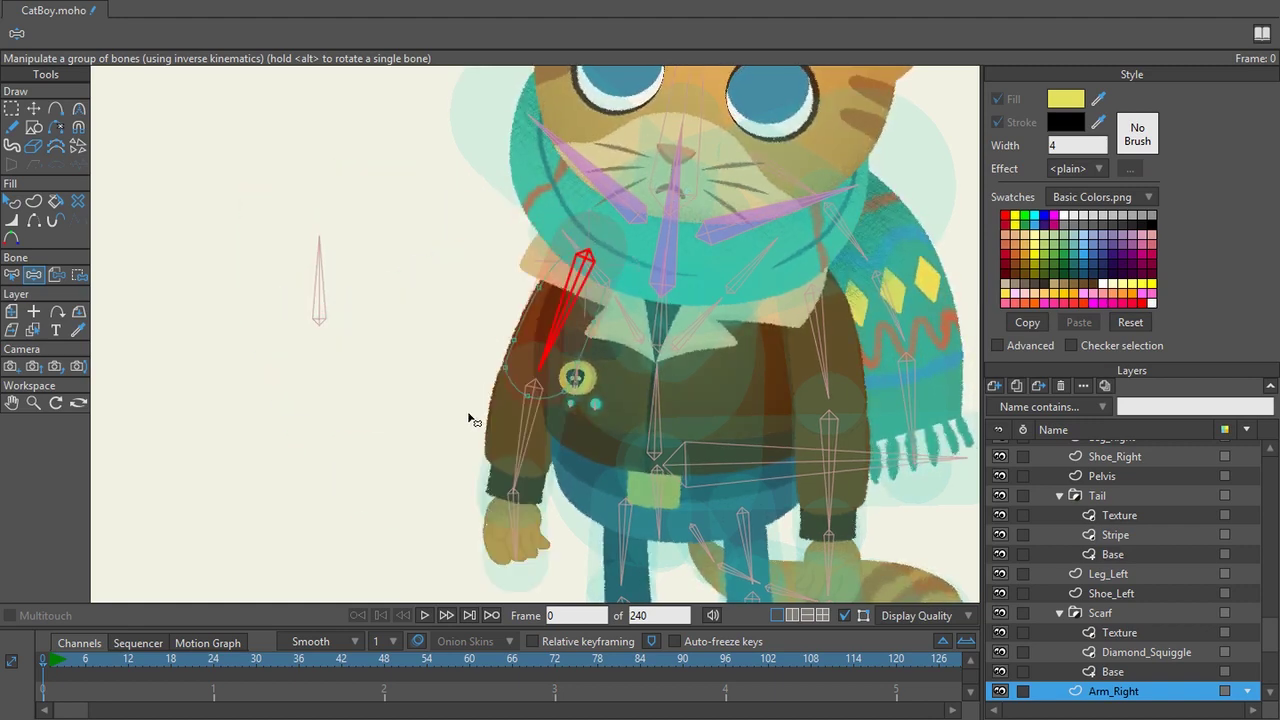
Select Forearm_Left's forearm bone, raise it to test, then select the golge layer in Hand_Left.
left_click(541, 447, "ctrl+alt")
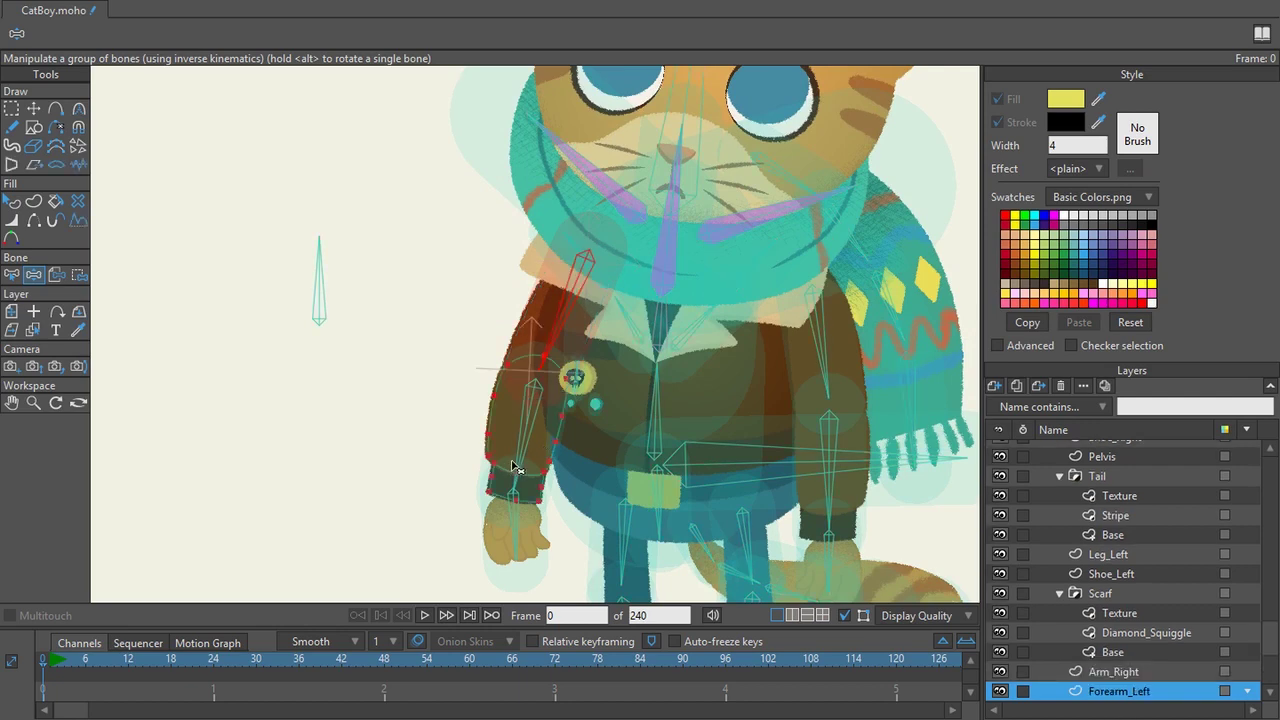
key("b")
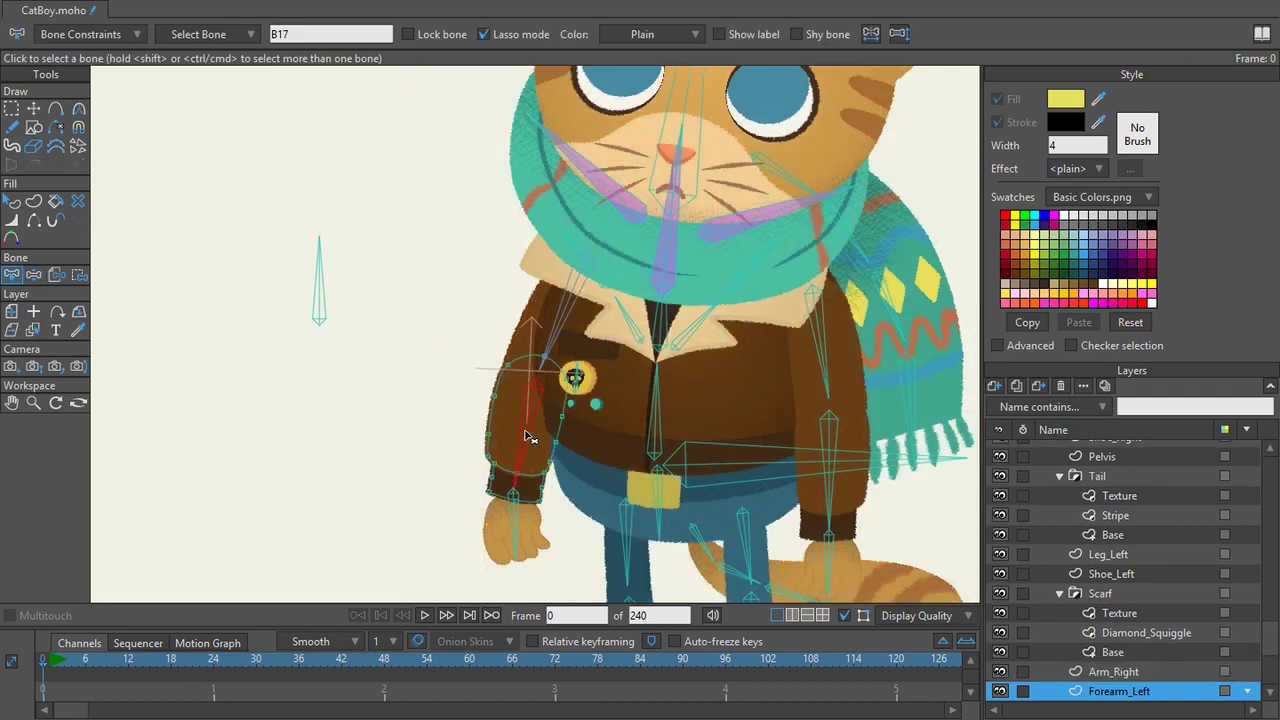
left_click(529, 437)
key("z")
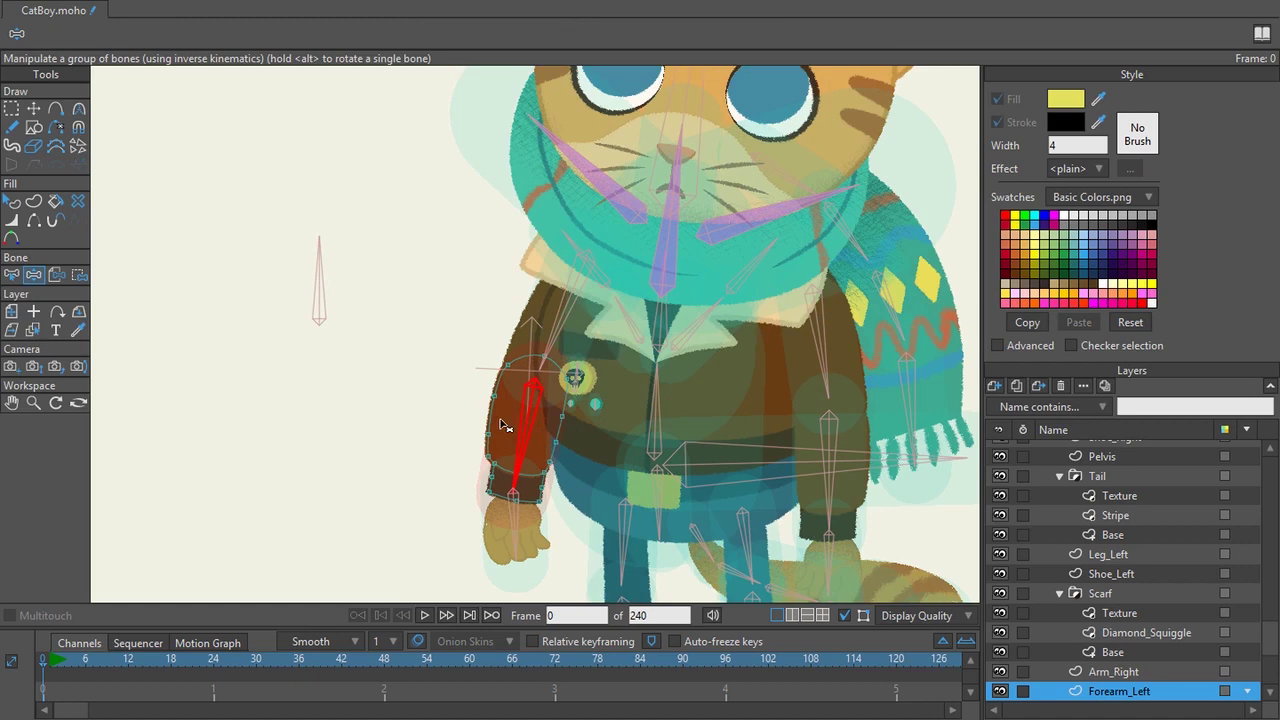
left_click_drag(529, 437, 470, 500)
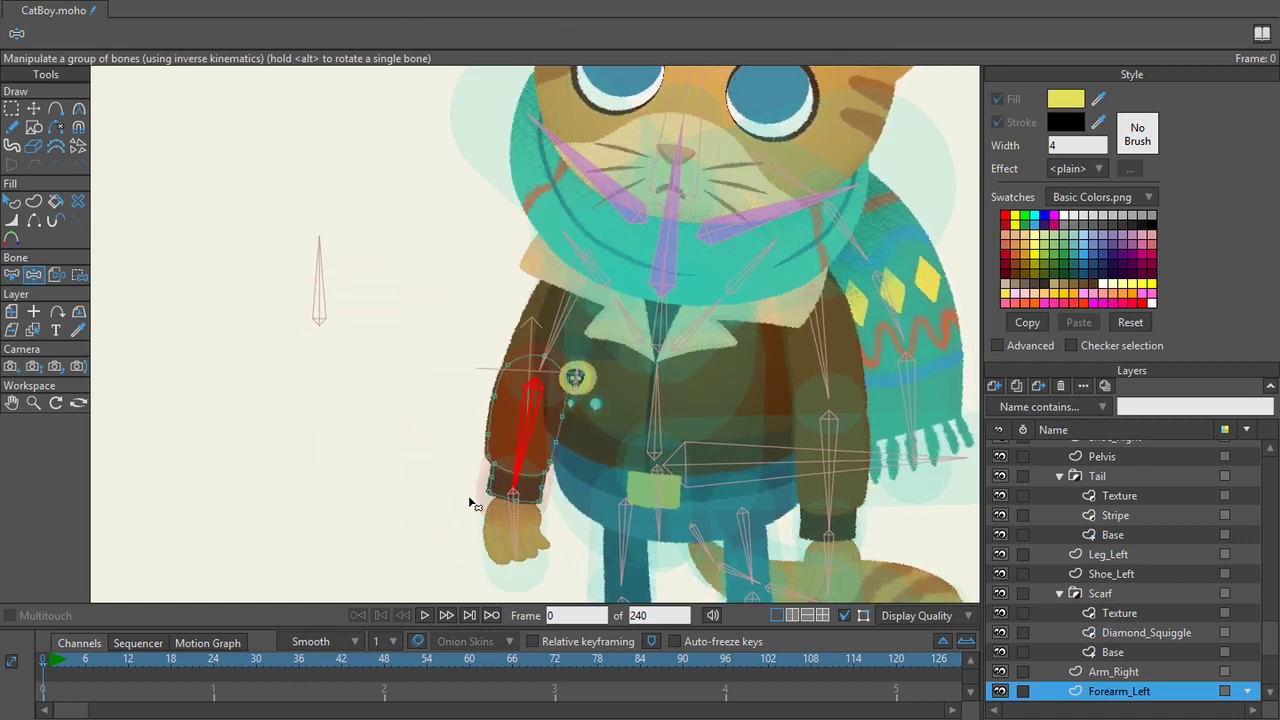
left_click(540, 534, "ctrl+alt")
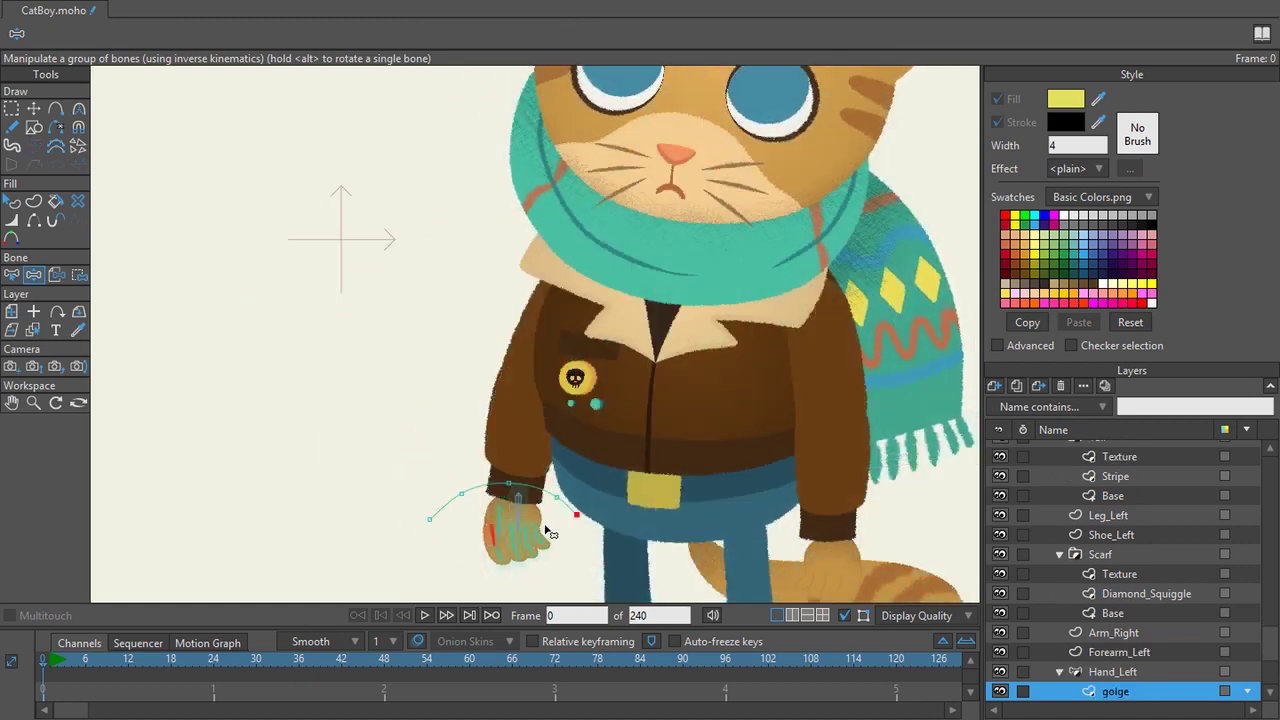
Select the Hand_Left layer and bind it to the hand bone with Bind Layer.
left_click(1143, 671)
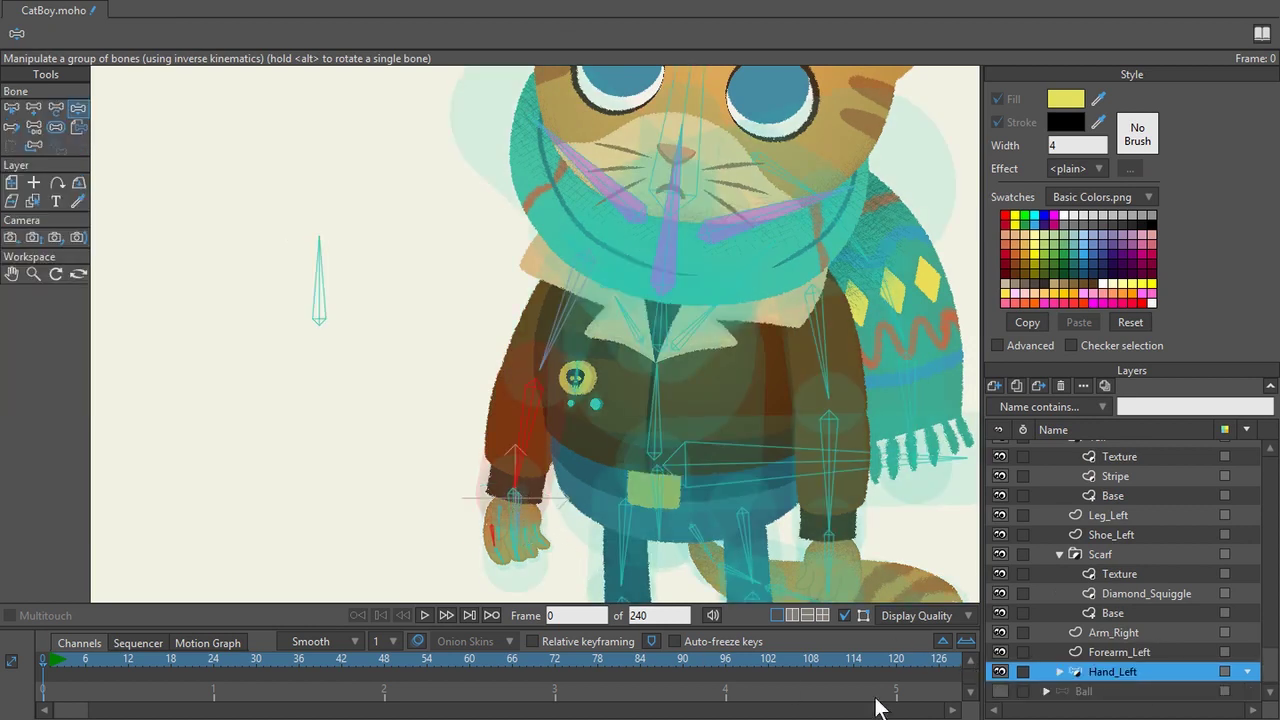
left_click(1000, 671)
left_click(1000, 672)
left_click(79, 130)
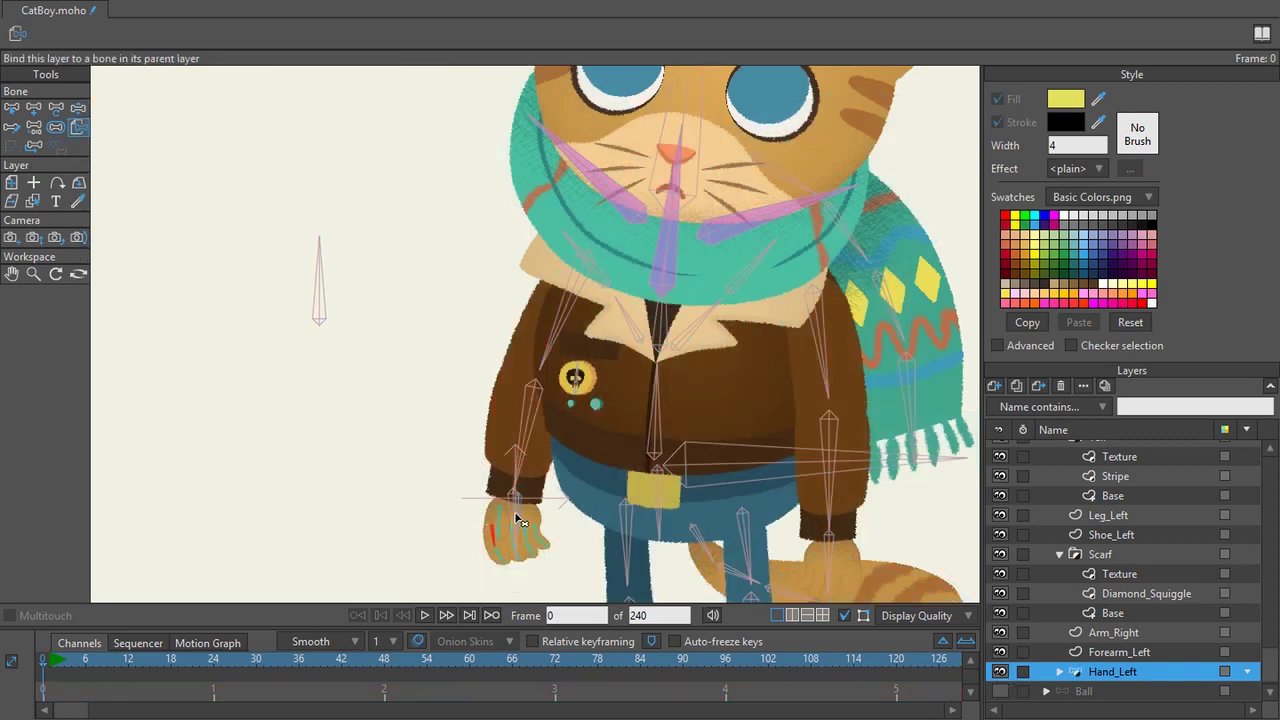
left_click(516, 519)
Raise the left arm with Manipulate Bones to check the hand follows the forearm.
key("z")
scroll(1080, 470, "up", 10)
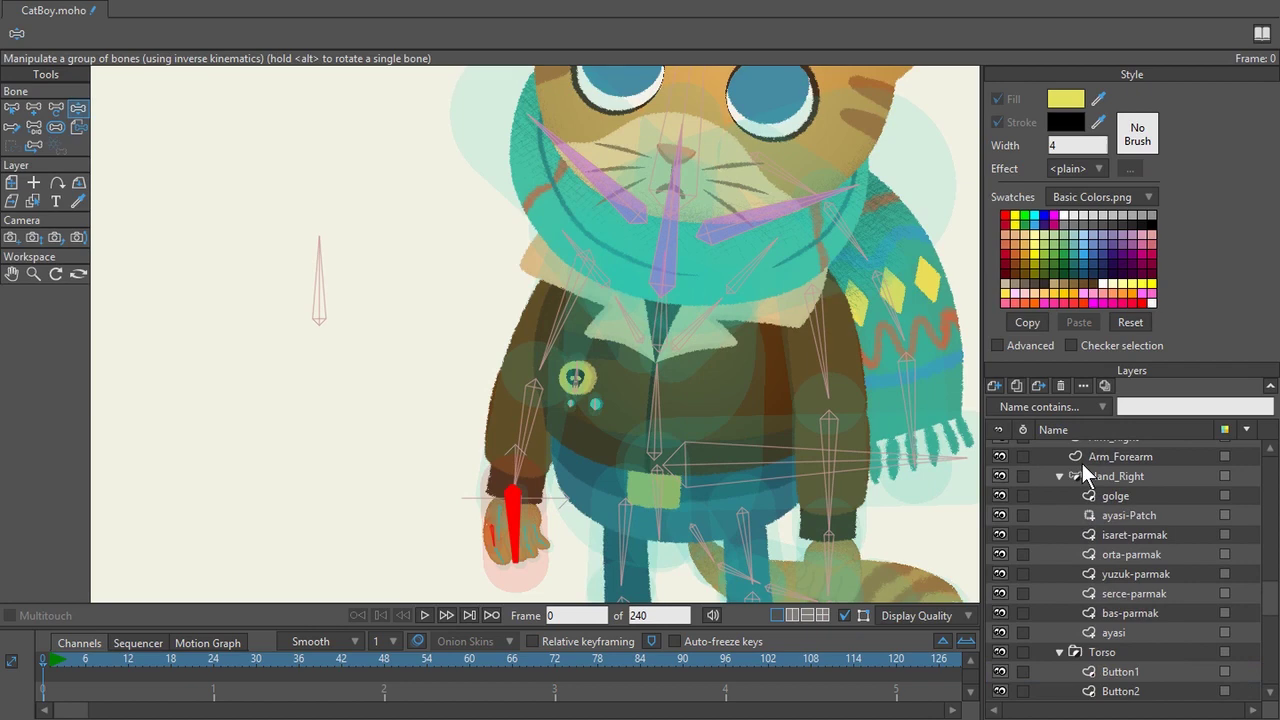
left_click_drag(520, 440, 310, 300)
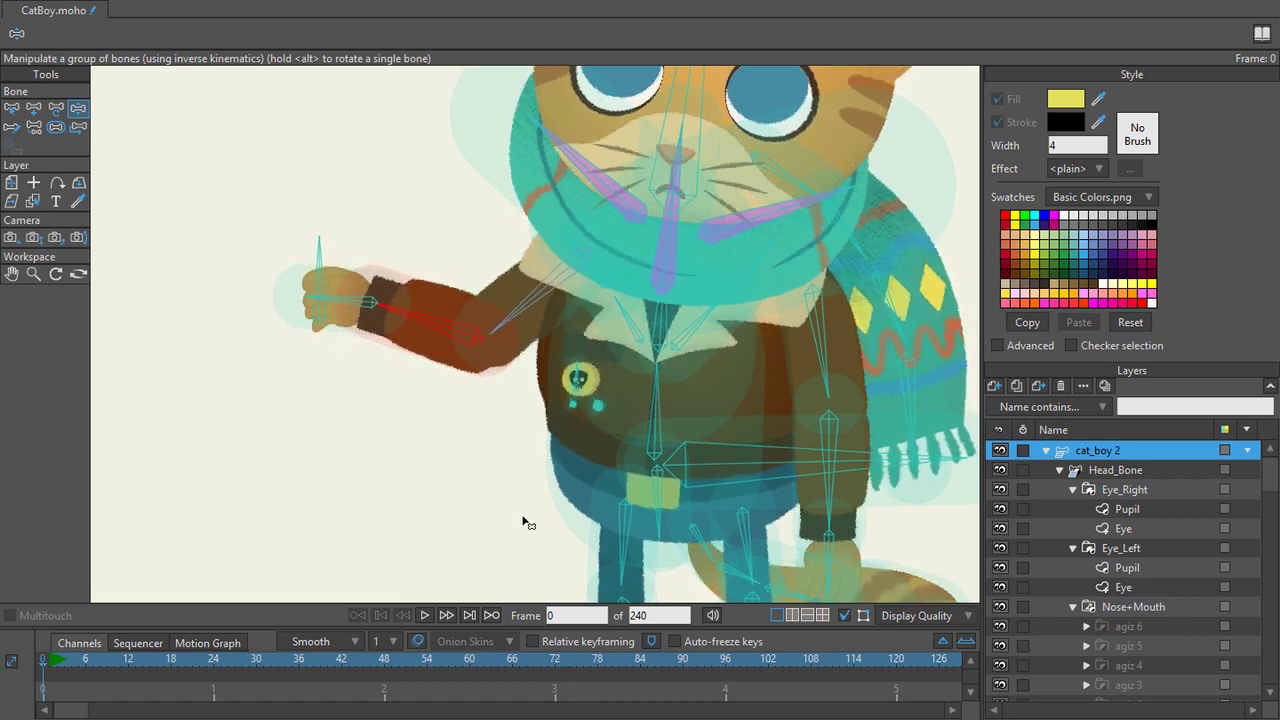
scroll(478, 318, "down", 3)
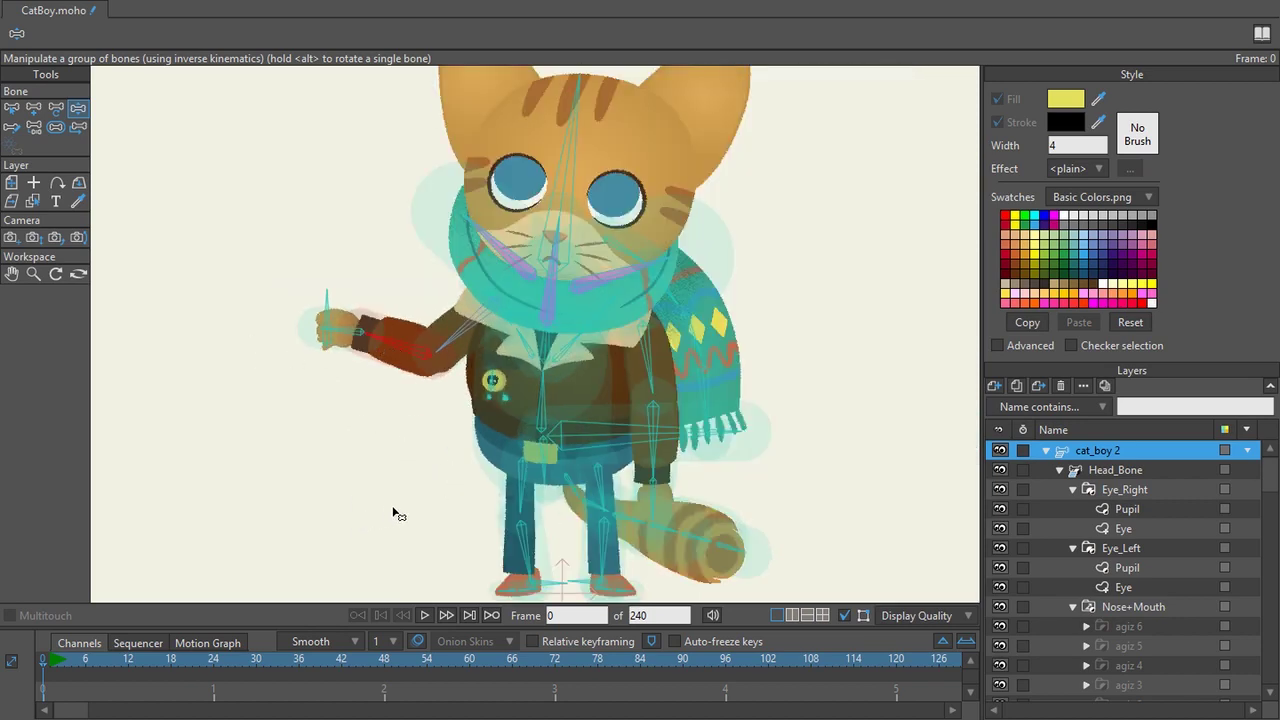
Undo the raised arm and tail pose, then swing the arm up-left to test it.
key("ctrl+z")
left_click_drag(486, 347, 466, 396)
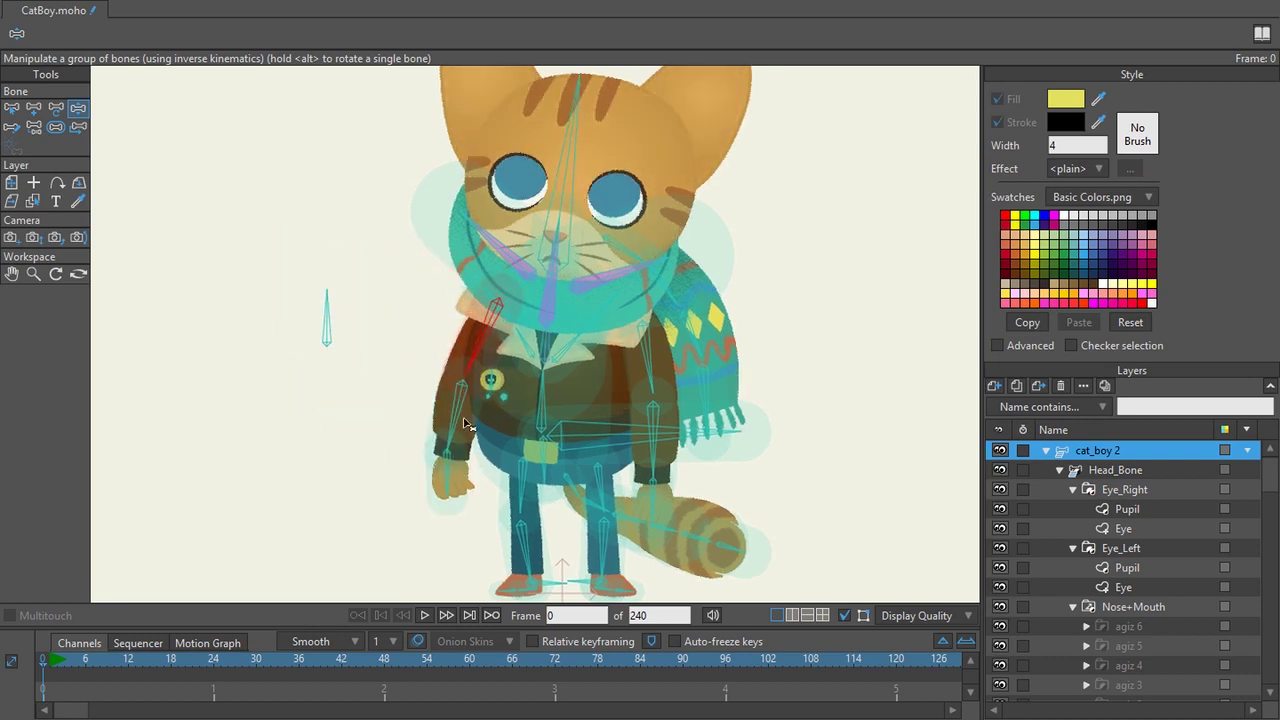
scroll(482, 376, "up", 2)
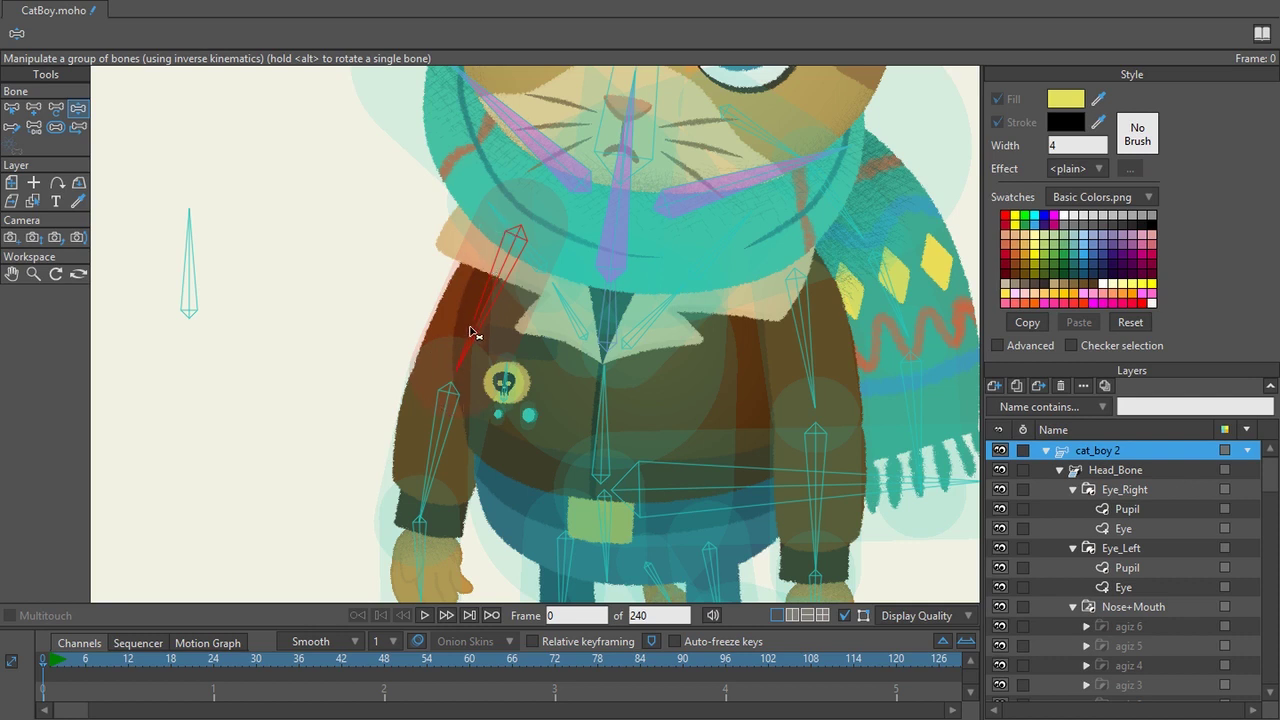
Select the Arm_Right layer and swing the arm to check how the sleeve moves.
mouse_move(470, 328)
left_mouse_down()
mouse_move(388, 203)
mouse_move(434, 286)
mouse_move(395, 245)
mouse_move(456, 338)
left_mouse_up()
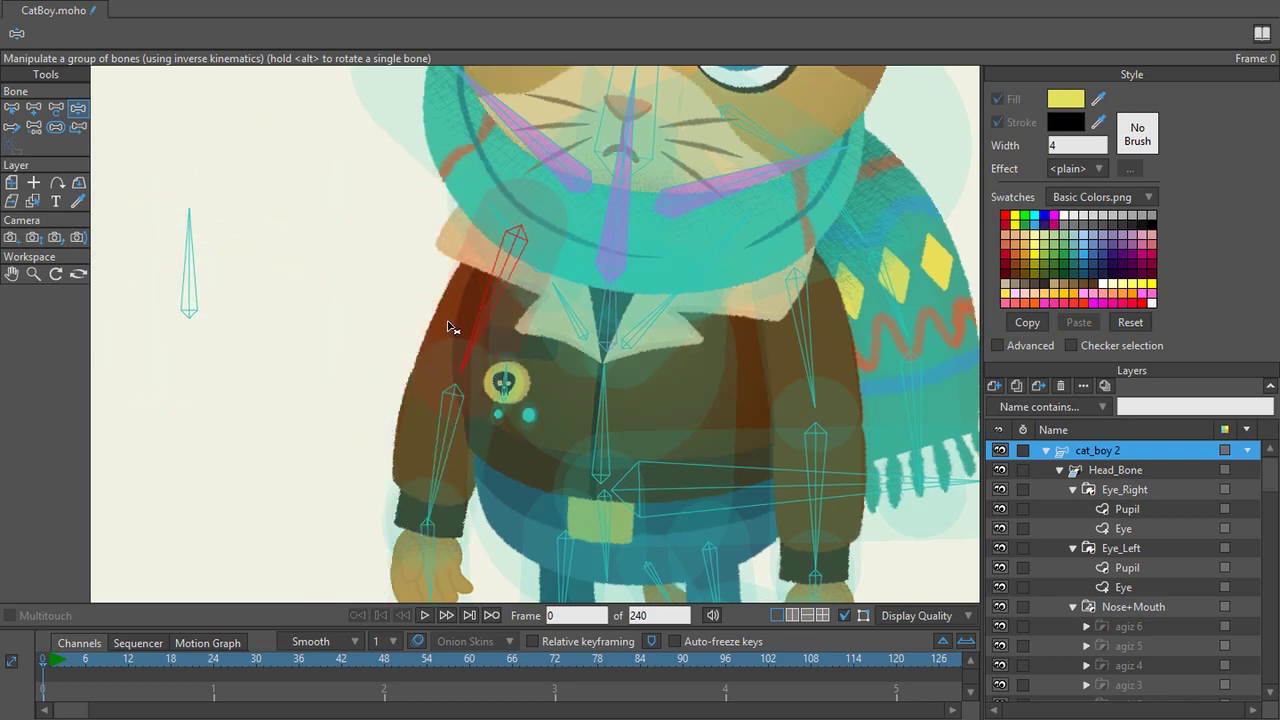
left_click(455, 325, "ctrl+alt")
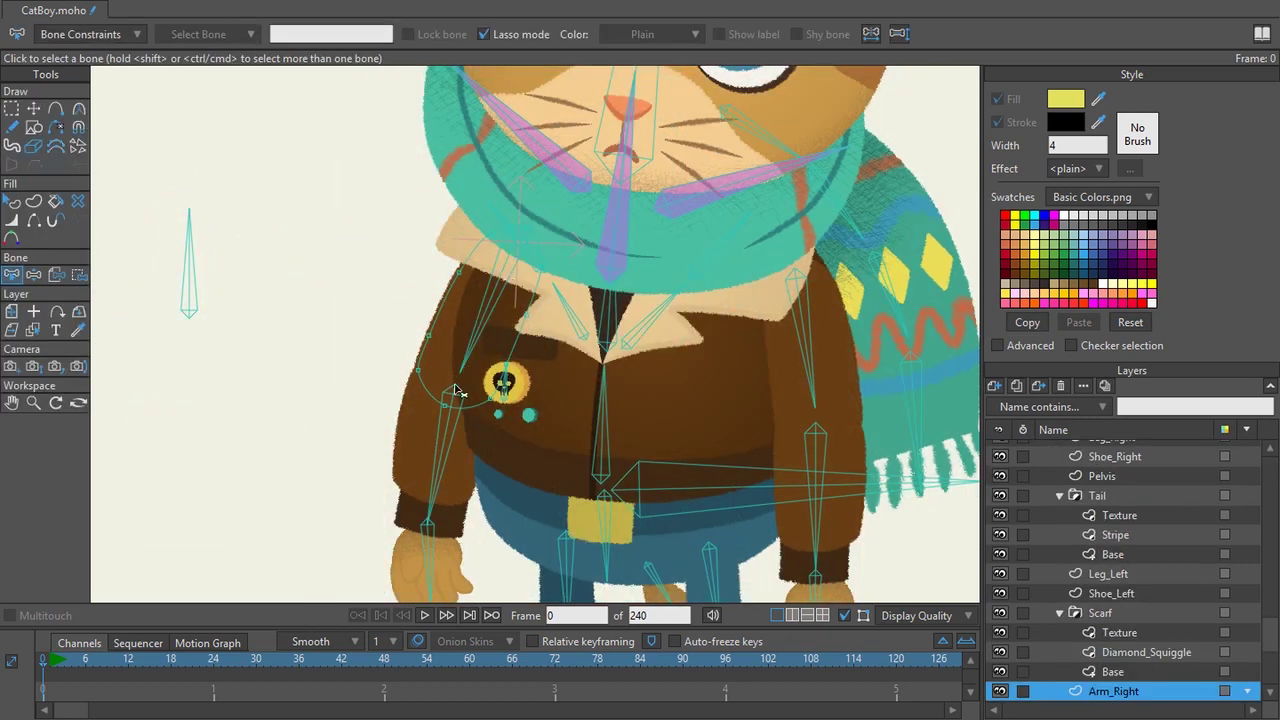
key("z")
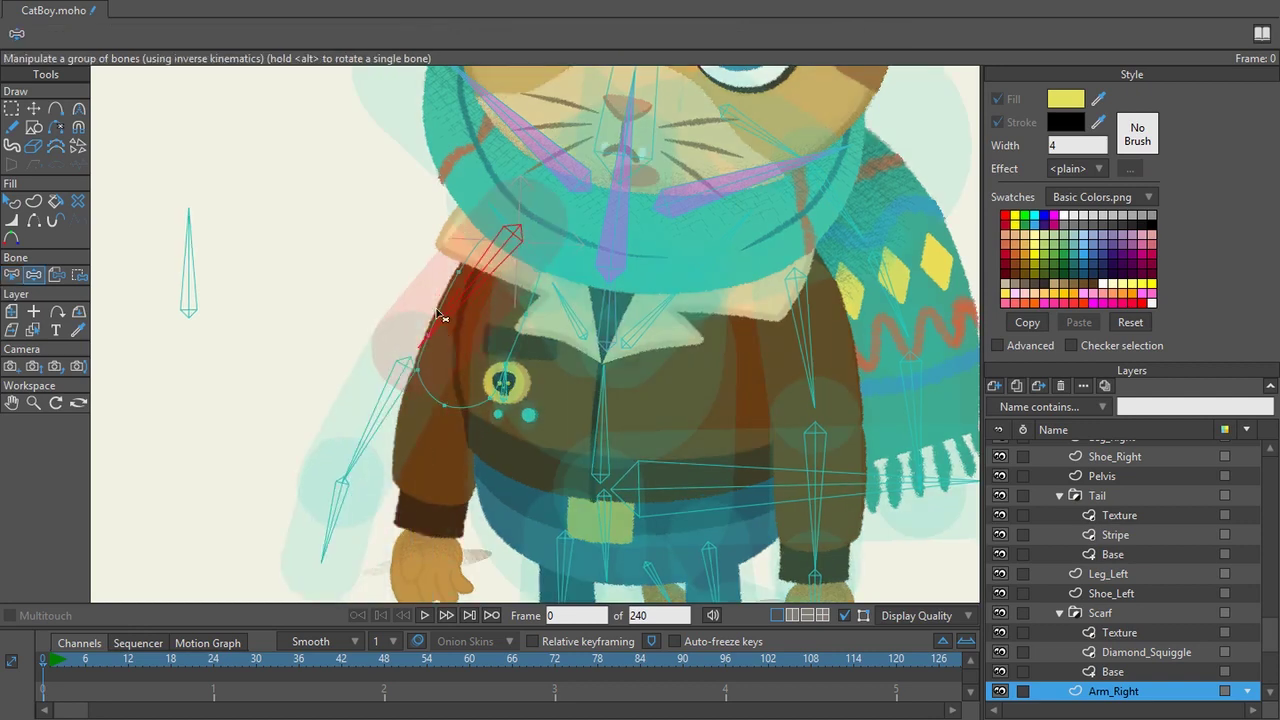
mouse_move(486, 343)
left_mouse_down()
mouse_move(400, 271)
mouse_move(498, 334)
left_mouse_up()
Flexi-bind Arm_Right to only the upper-arm bone, then swing the arm to confirm the sleeve bends.
key("b")
left_click(484, 322)
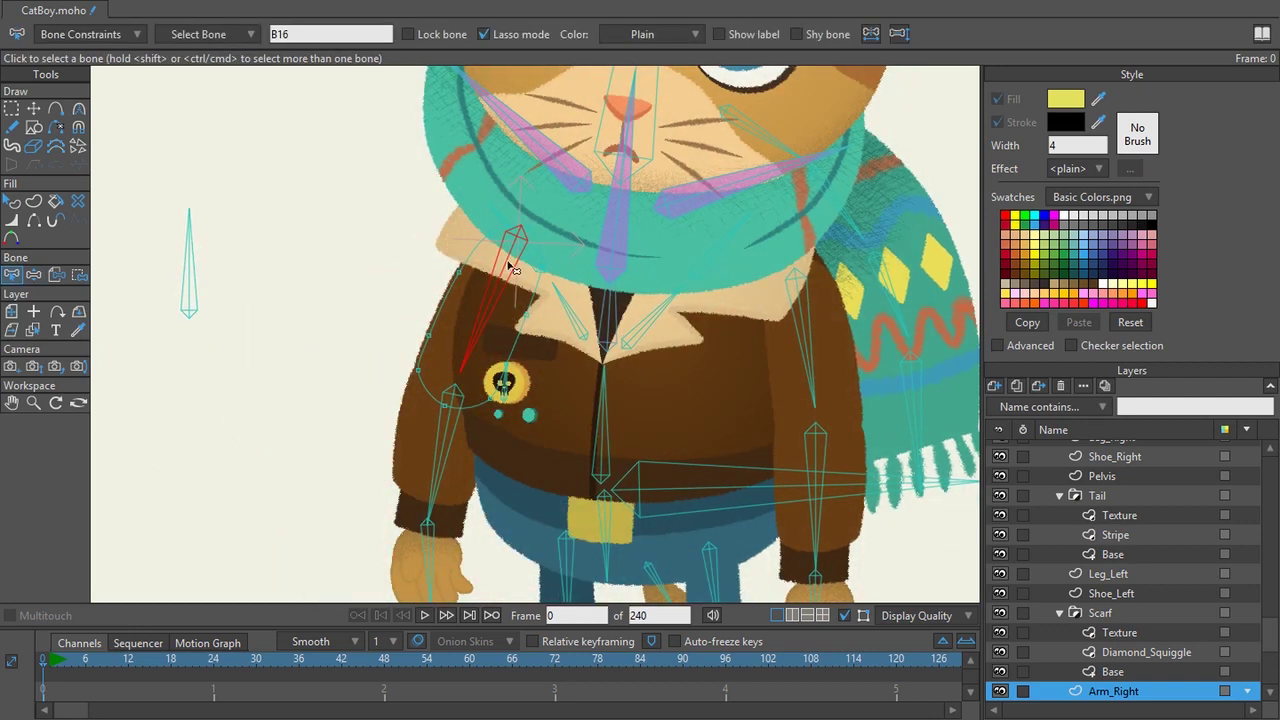
left_click(126, 3)
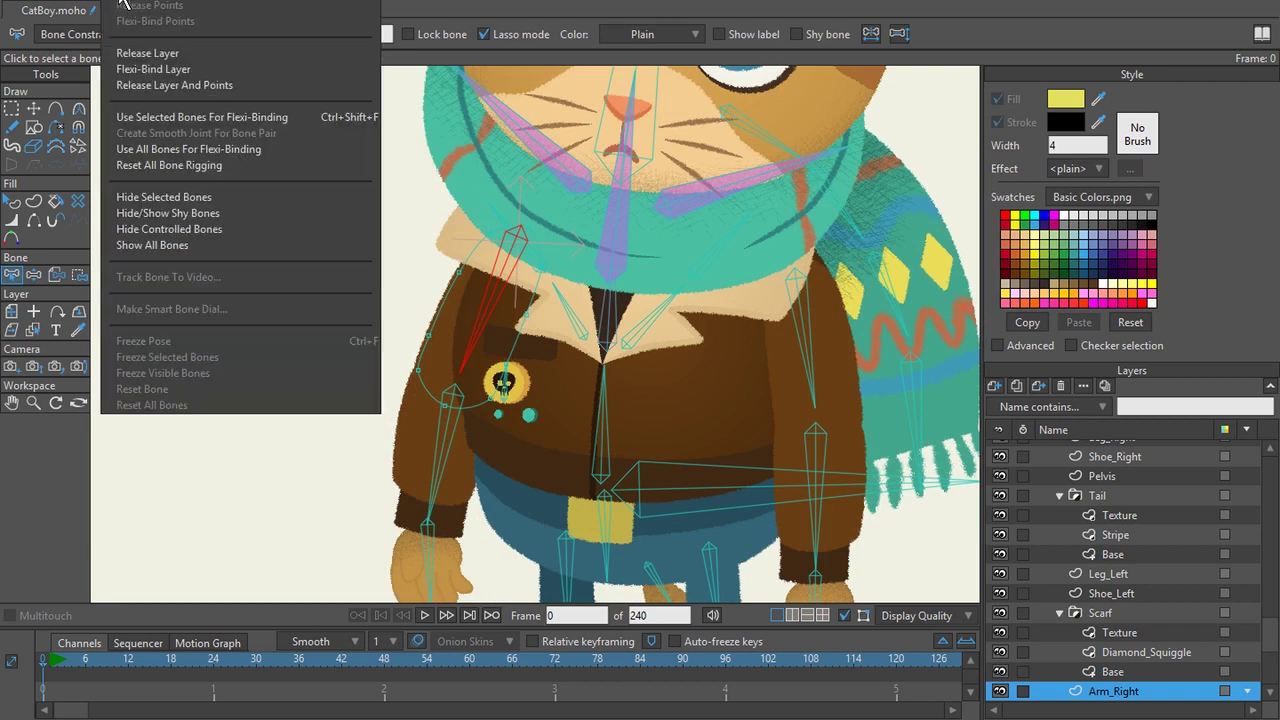
left_click(192, 118)
key("z")
left_click_drag(497, 352, 522, 222)
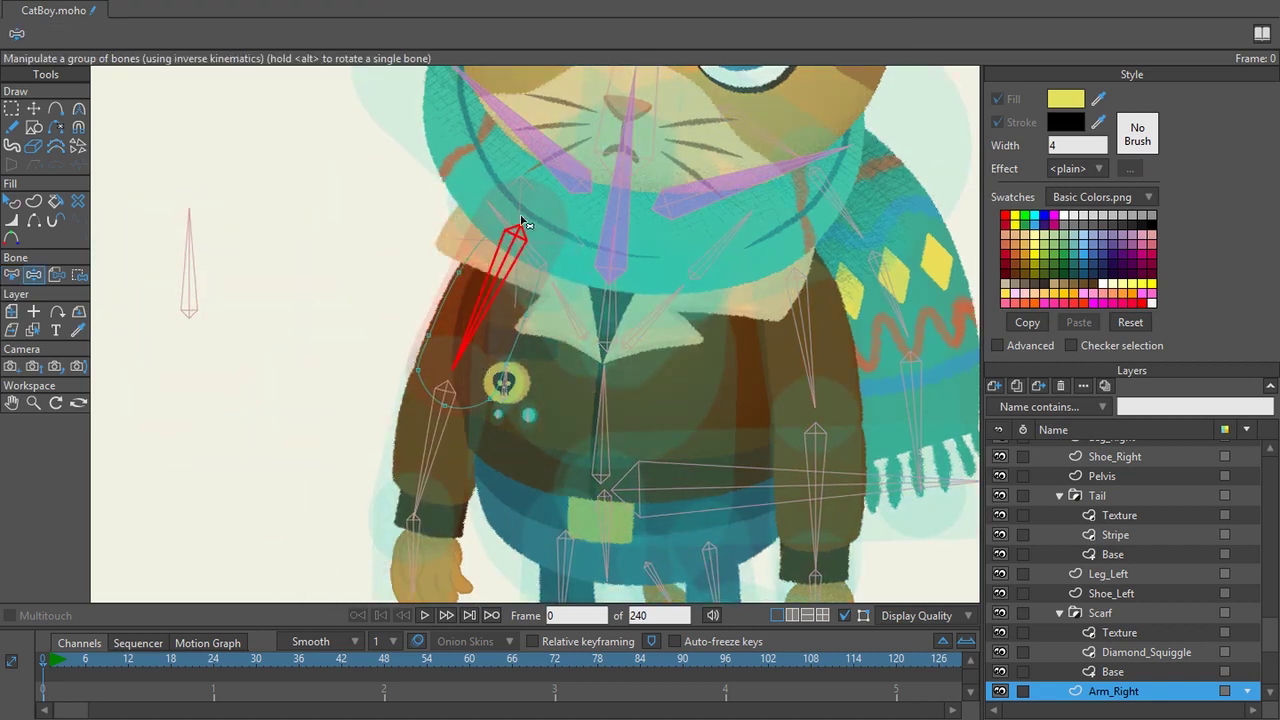
scroll(551, 300, "up", 3)
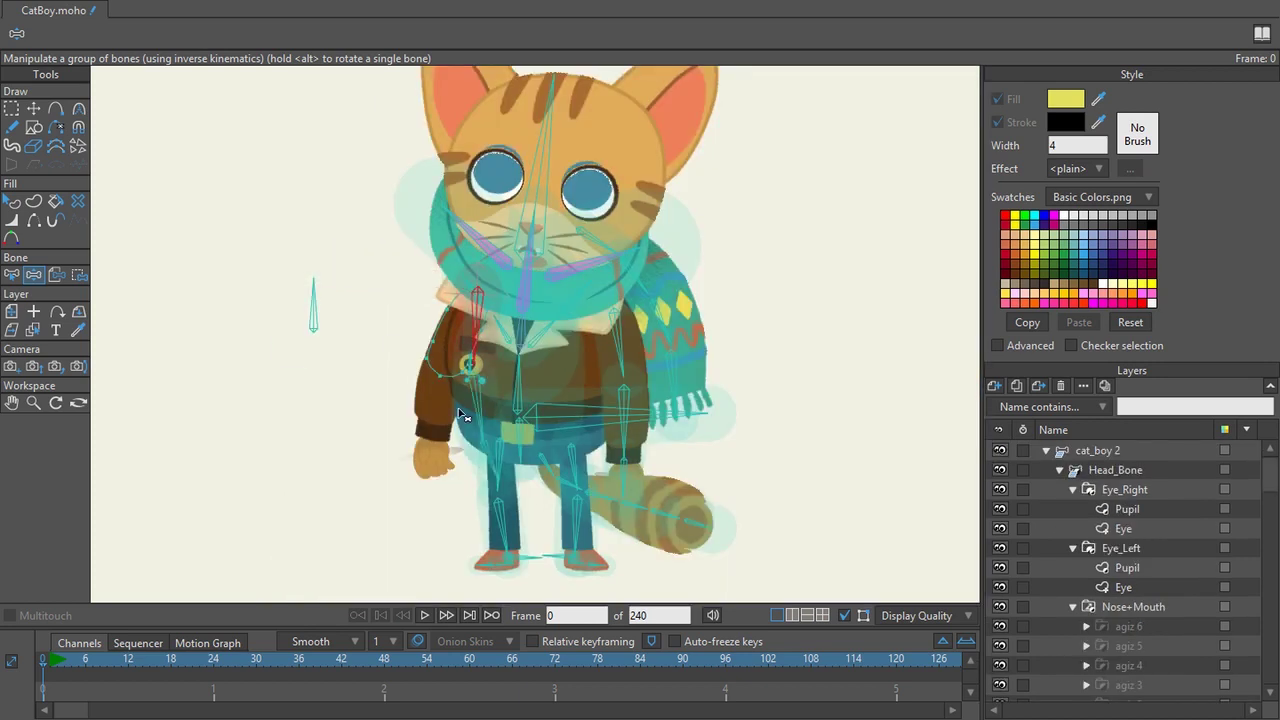
left_click_drag(333, 240, 335, 405)
left_click_drag(618, 285, 616, 345)
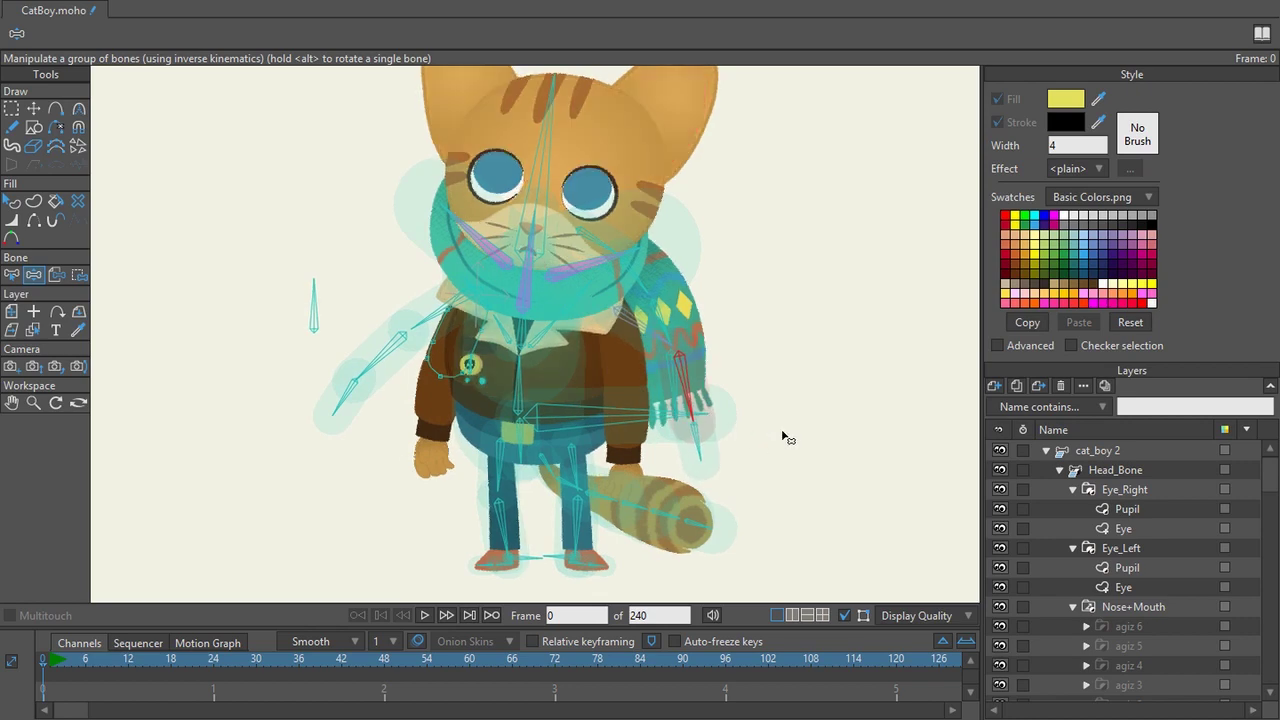
left_click(457, 366)
left_click_drag(457, 350, 372, 141)
left_click_drag(532, 320, 508, 443)
left_click_drag(666, 333, 620, 360)
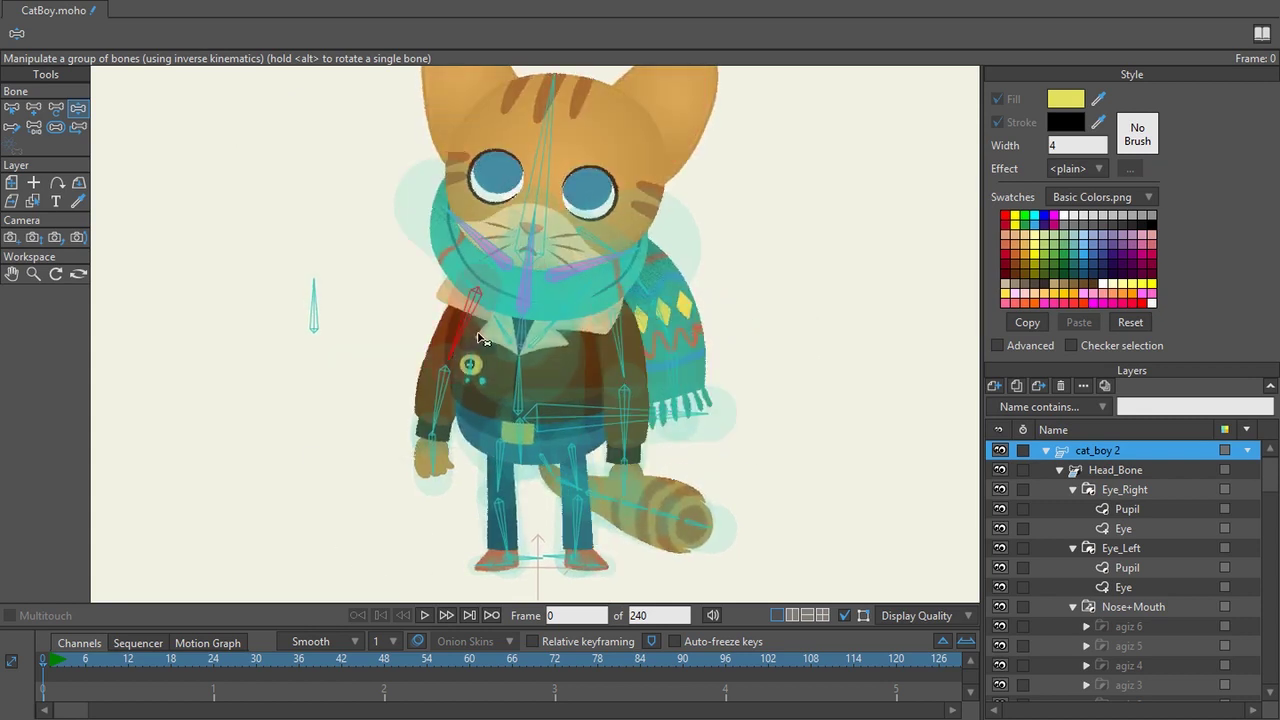
left_click_drag(475, 340, 413, 316)
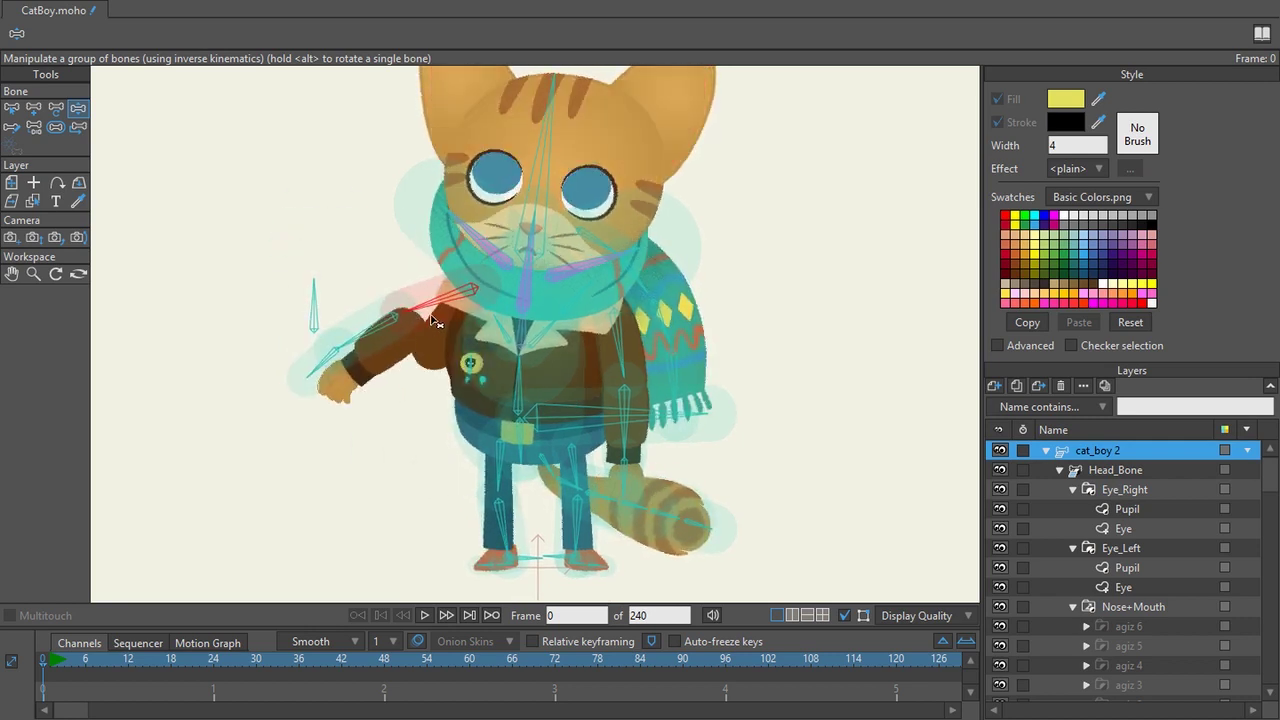